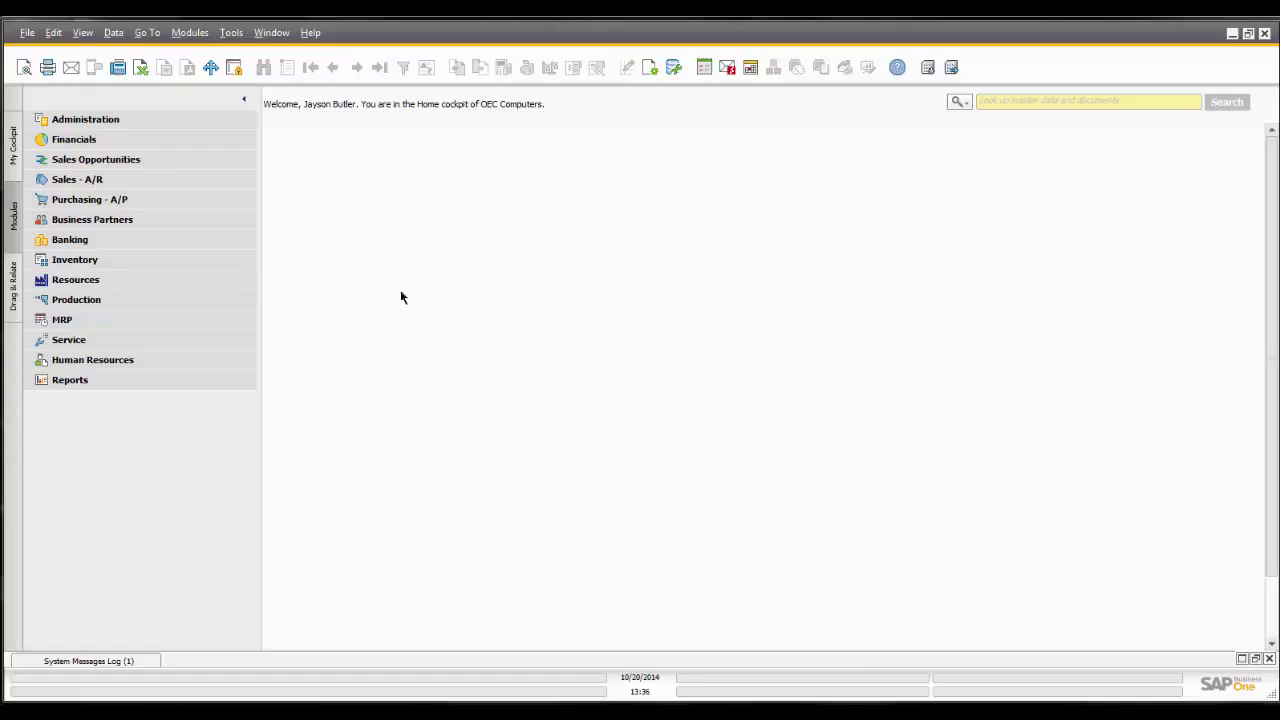
- Launch SAP Business One Studio from the SAP Business One Tools menu
{"action": "left_click", "coordinate": [231, 33]}
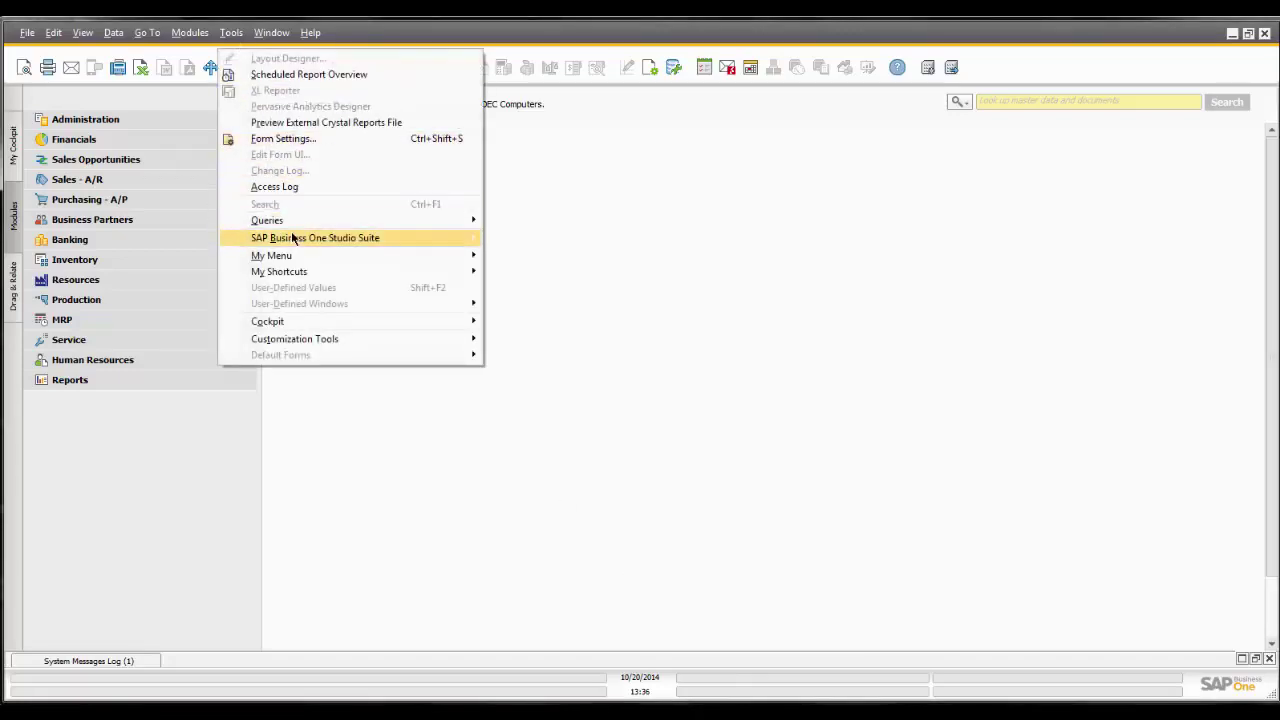
{"action": "mouse_move", "coordinate": [295, 239]}
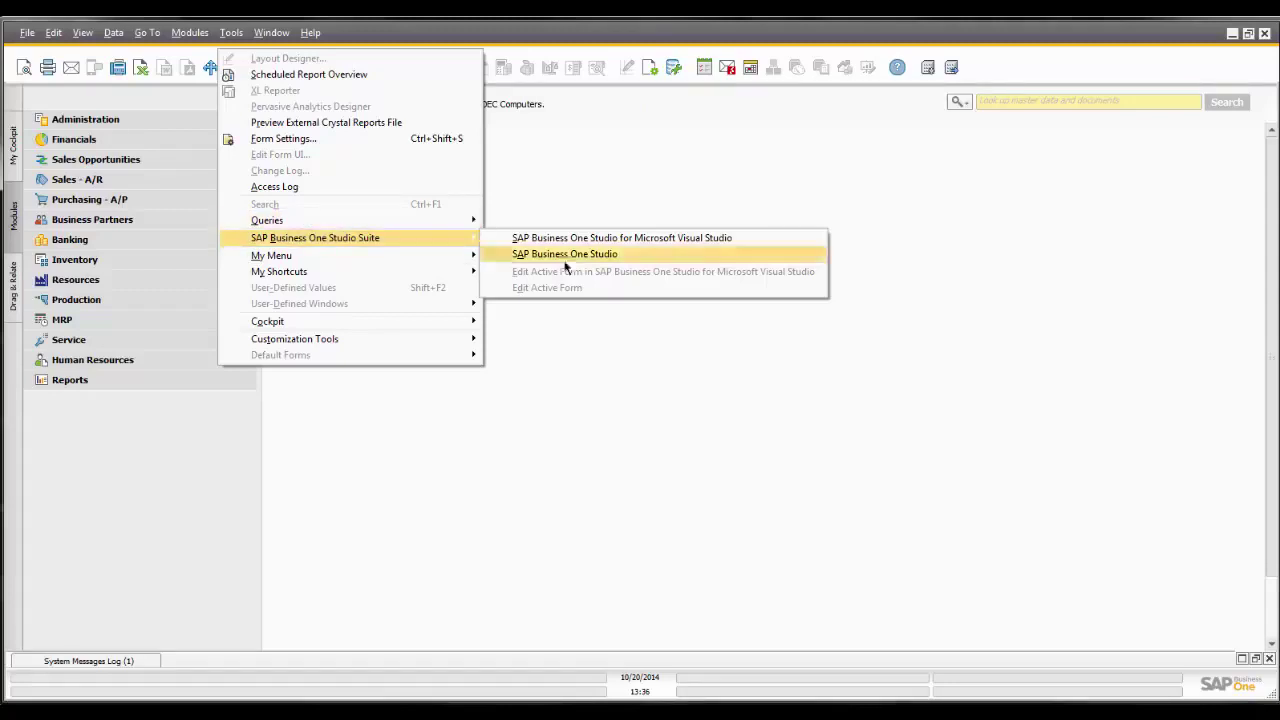
{"action": "left_click", "coordinate": [602, 254]}
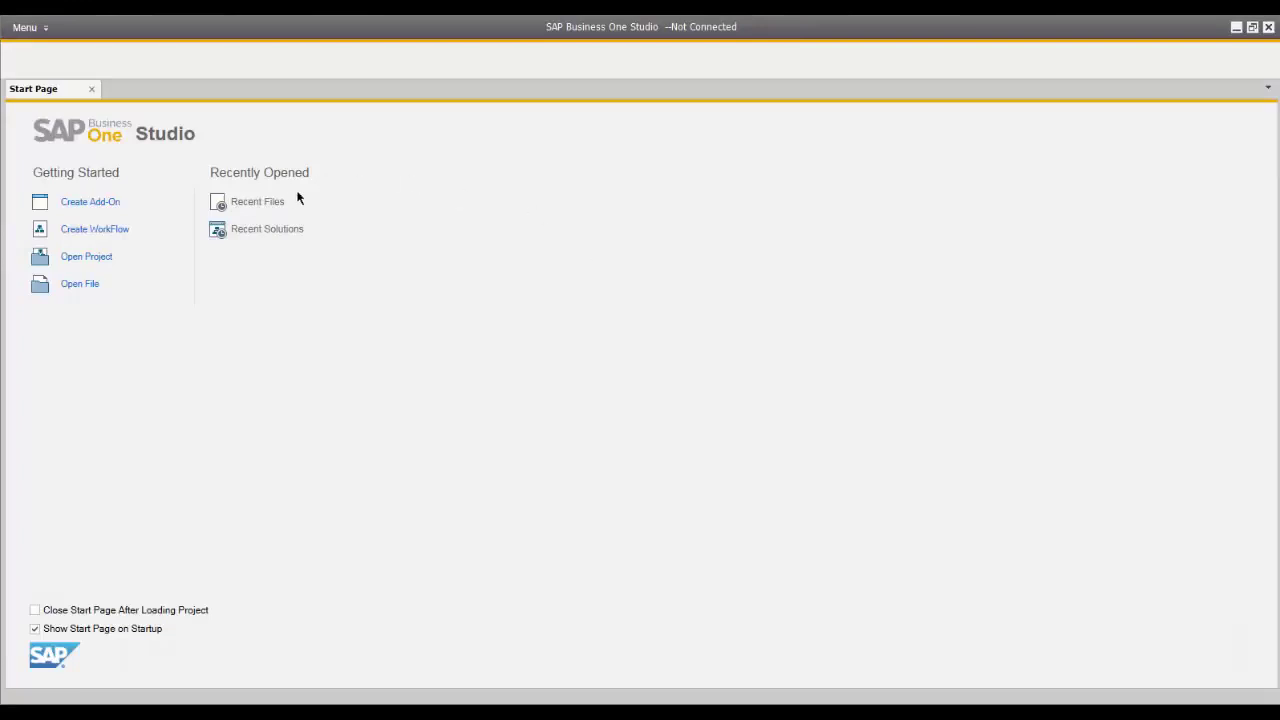
- Create an add-on project named Sample_Addon, opening a blank NewForm 1
{"action": "left_click", "coordinate": [113, 203]}
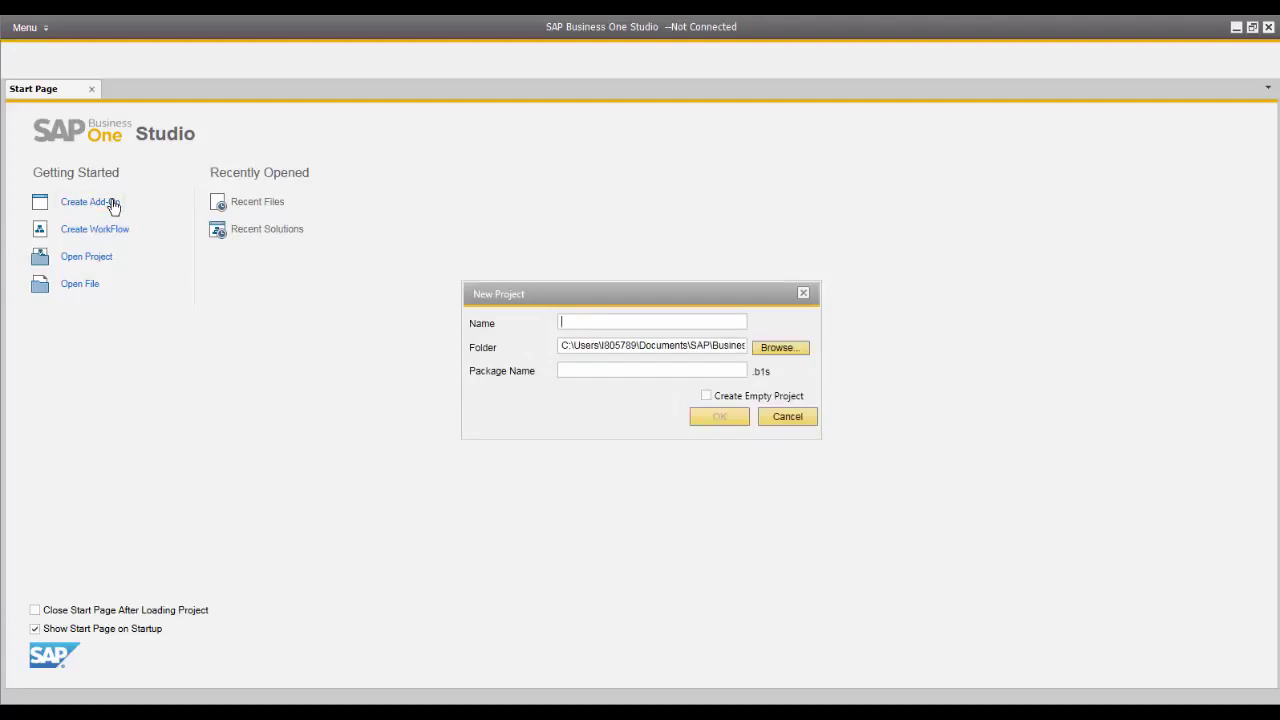
{"action": "type", "text": "Sample_Addon"}
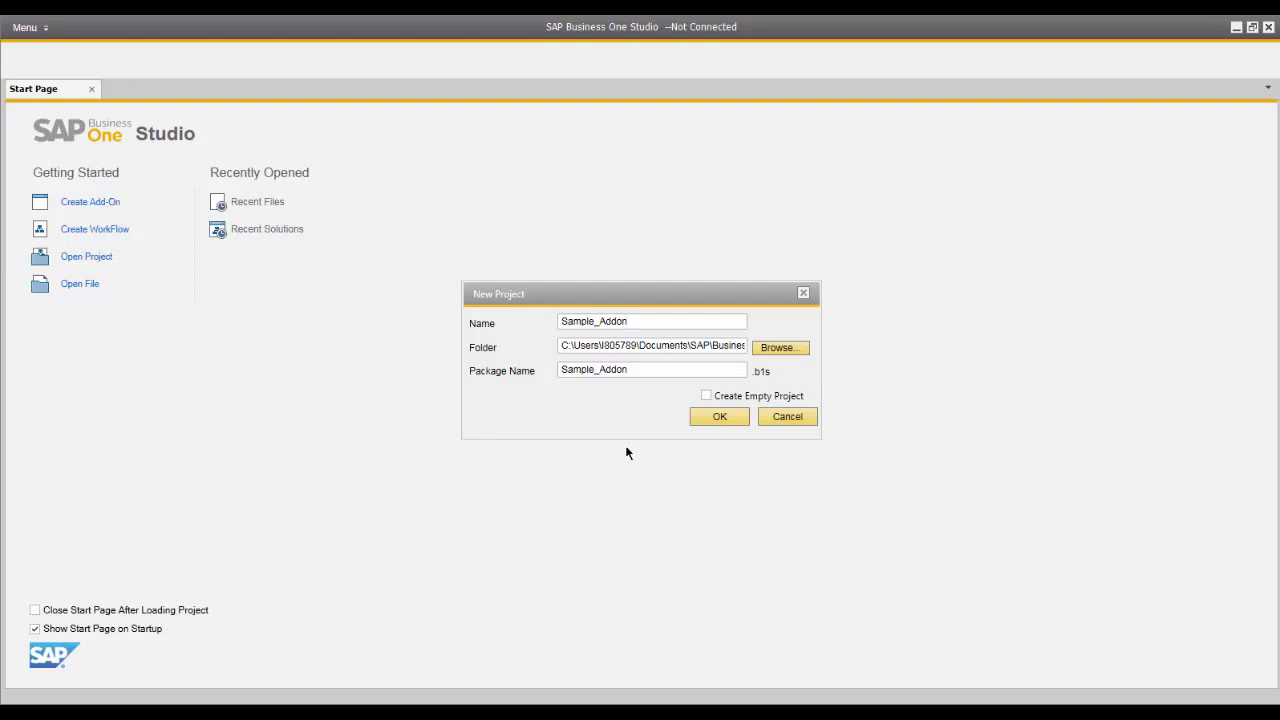
{"action": "left_click", "coordinate": [718, 416]}
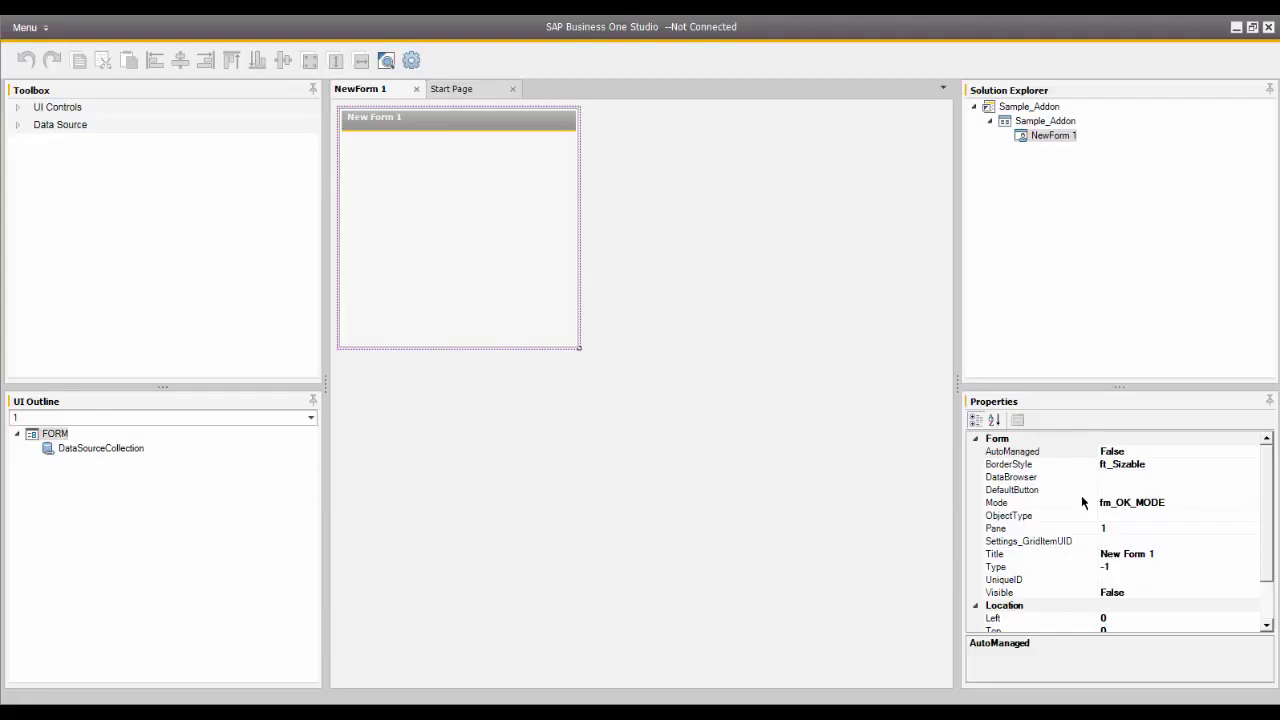
- Expand the Toolbox's UI Controls and Data Source groups and enlarge the palette to show every item
{"action": "left_click", "coordinate": [17, 107]}
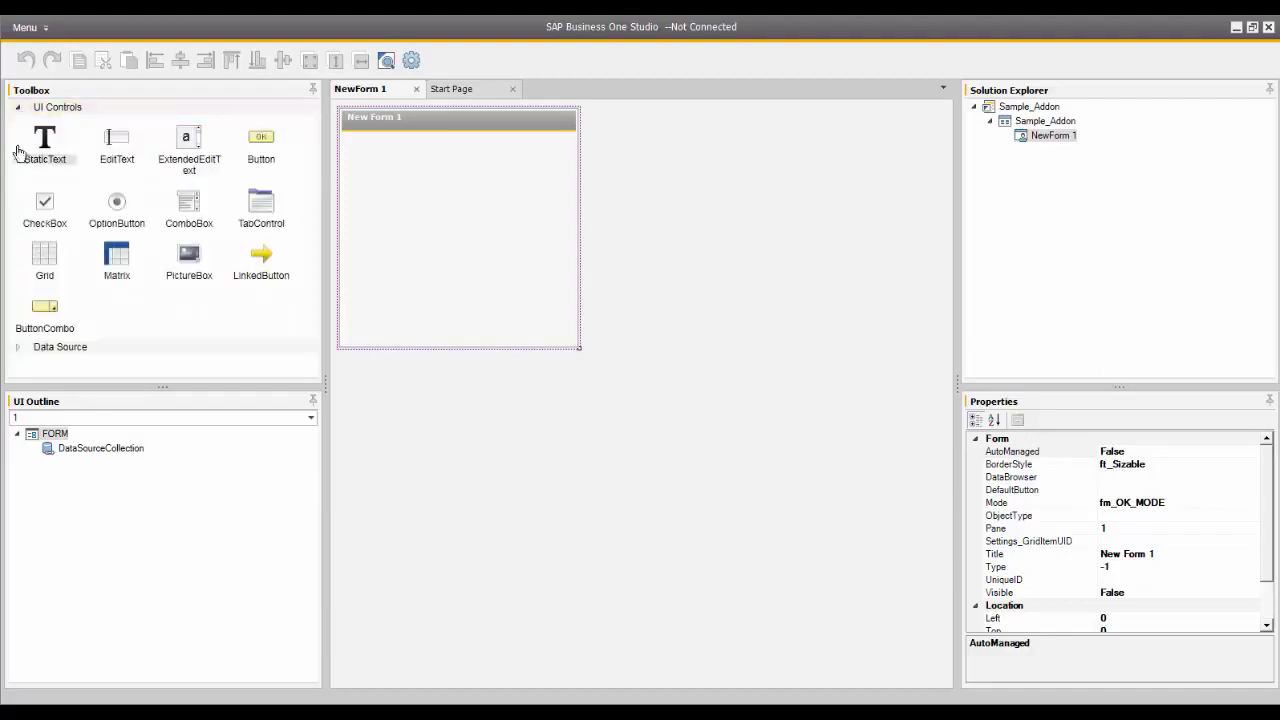
{"action": "left_click", "coordinate": [18, 346]}
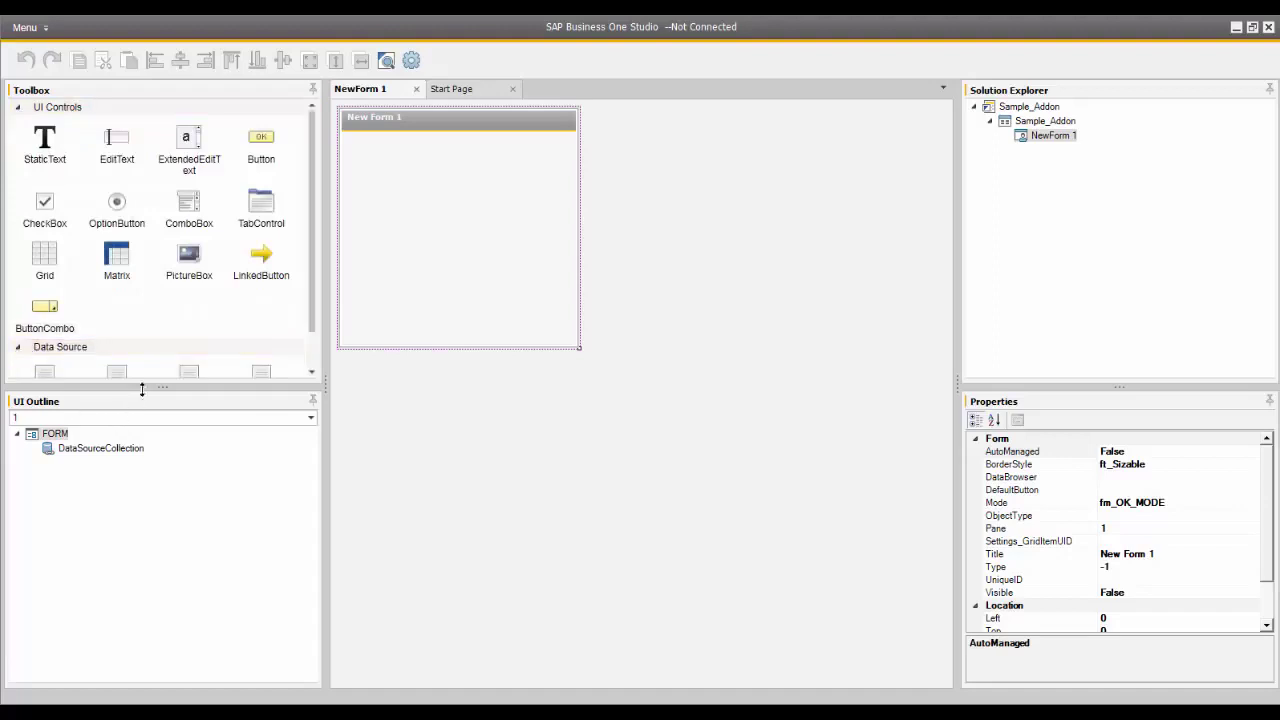
{"action": "left_click_drag", "start_coordinate": [157, 384], "coordinate": [165, 478]}
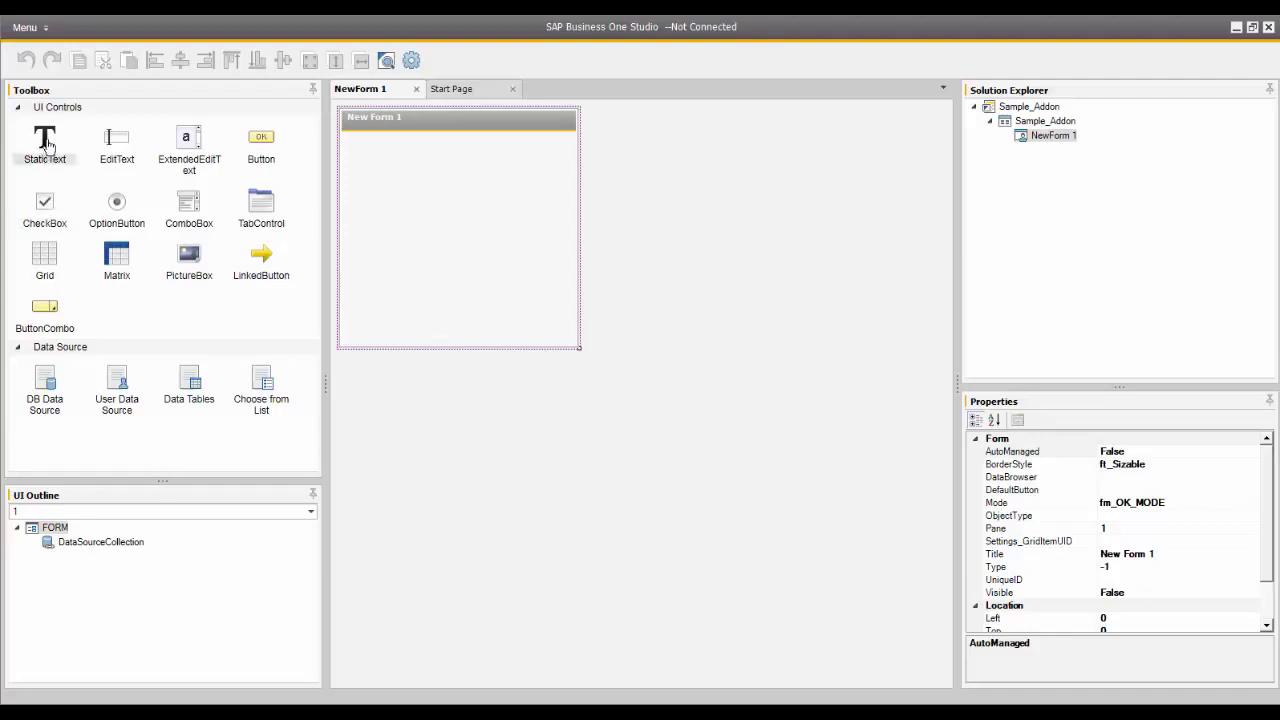
- Place a StaticText, LinkedButton and EditText side by side atop NewForm 1, then select Label1
{"action": "left_click_drag", "start_coordinate": [47, 143], "coordinate": [356, 146]}
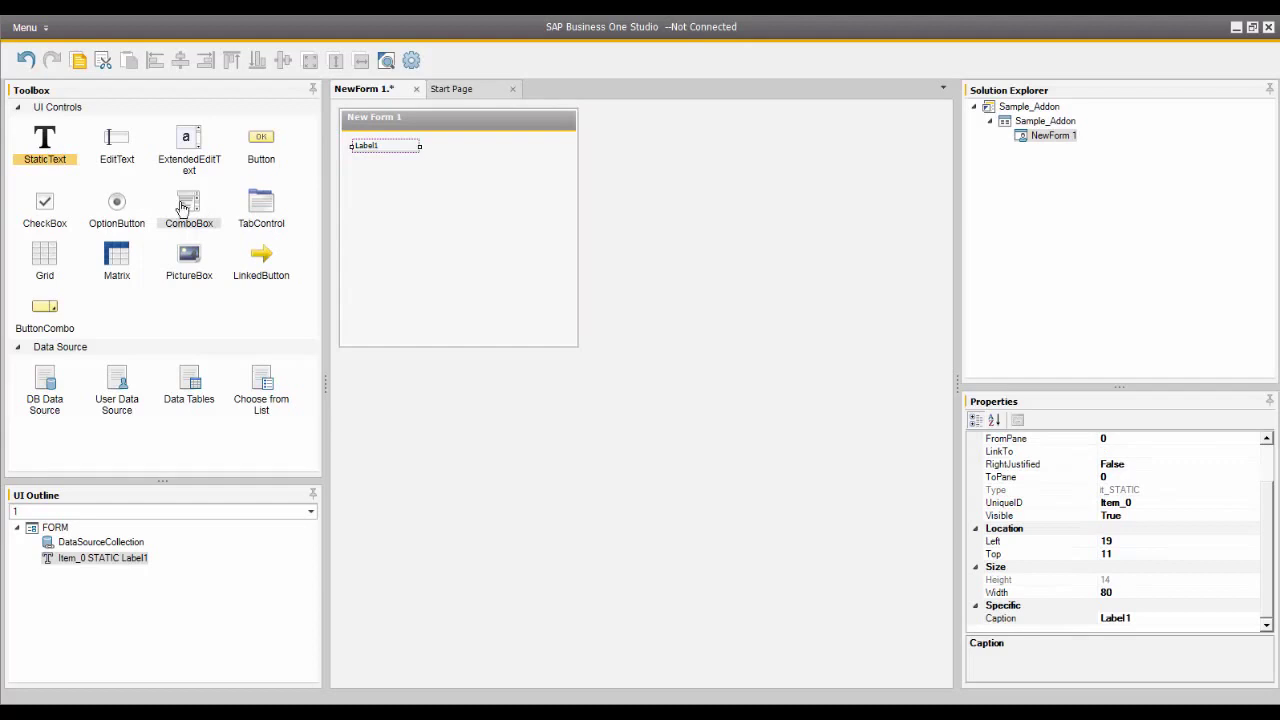
{"action": "left_click_drag", "start_coordinate": [268, 263], "coordinate": [436, 146]}
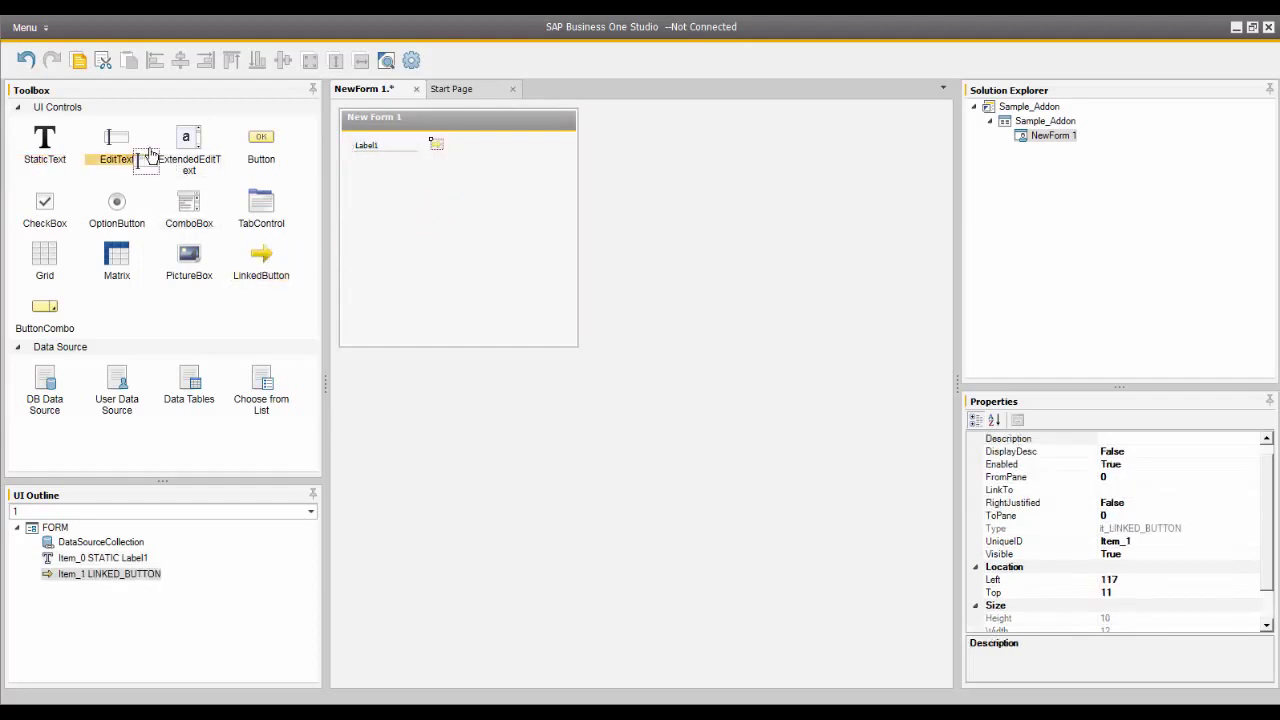
{"action": "left_click_drag", "start_coordinate": [146, 157], "coordinate": [479, 151]}
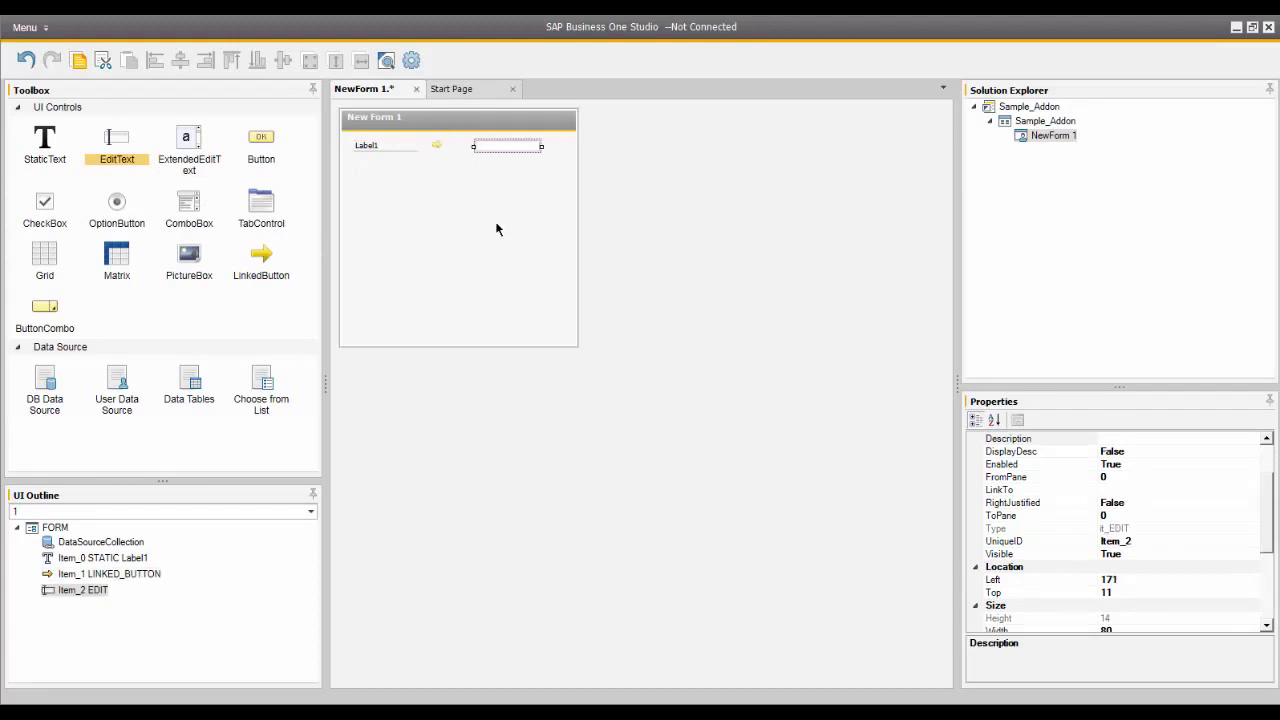
{"action": "left_click", "coordinate": [383, 147]}
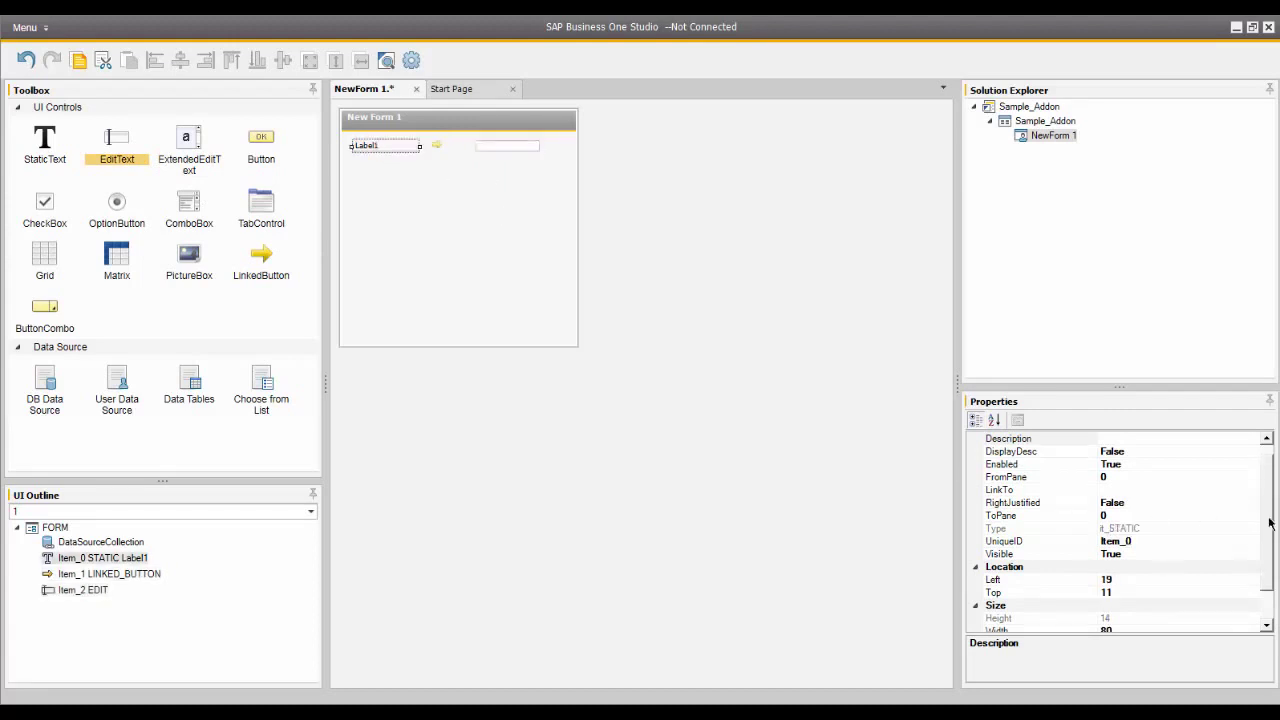
{"action": "scroll", "coordinate": [1270, 522], "scroll_direction": "down", "scroll_amount": 1}
- Replace the label's Label1 caption with 'BP Code'
{"action": "left_click", "coordinate": [1150, 619]}
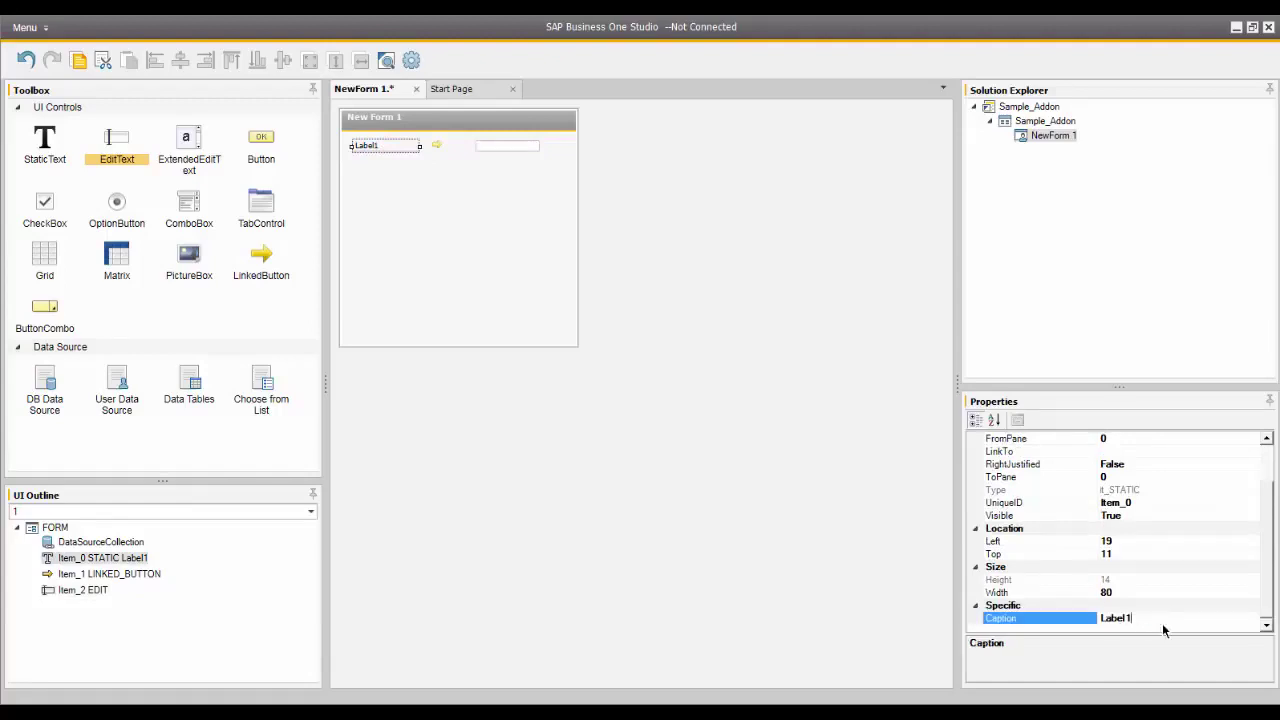
{"action": "left_click_drag", "start_coordinate": [1160, 621], "coordinate": [1076, 622]}
{"action": "type", "text": "BP Code"}
{"action": "left_click", "coordinate": [484, 301]}
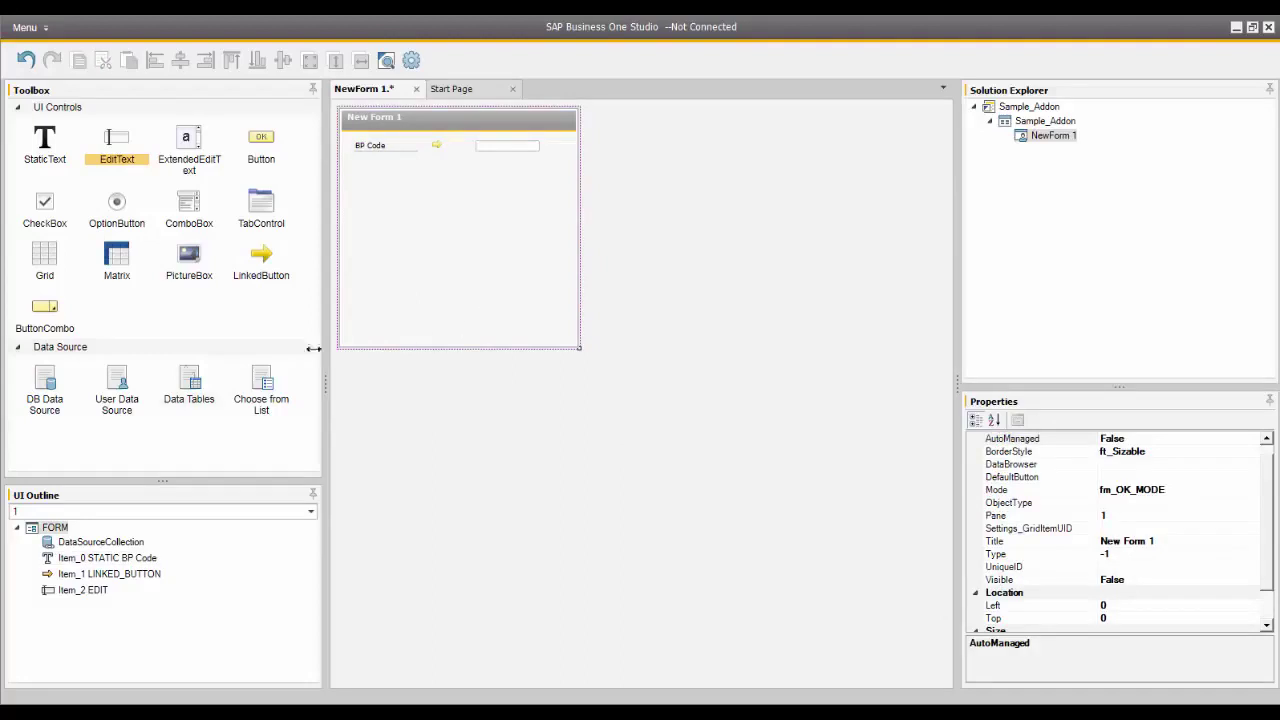
- Add a DB Data Source (DB_0) and a Choose from List (CFL_0) to NewForm 1
{"action": "double_click", "coordinate": [59, 402]}
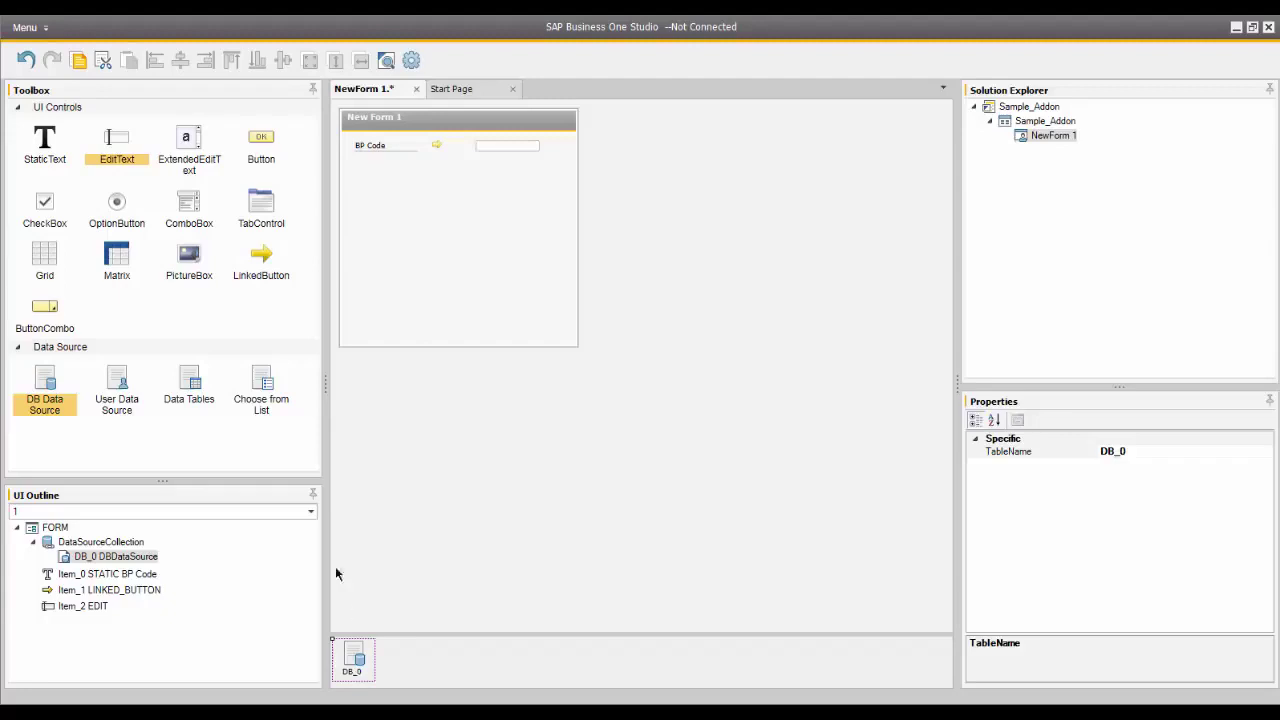
{"action": "double_click", "coordinate": [262, 398]}
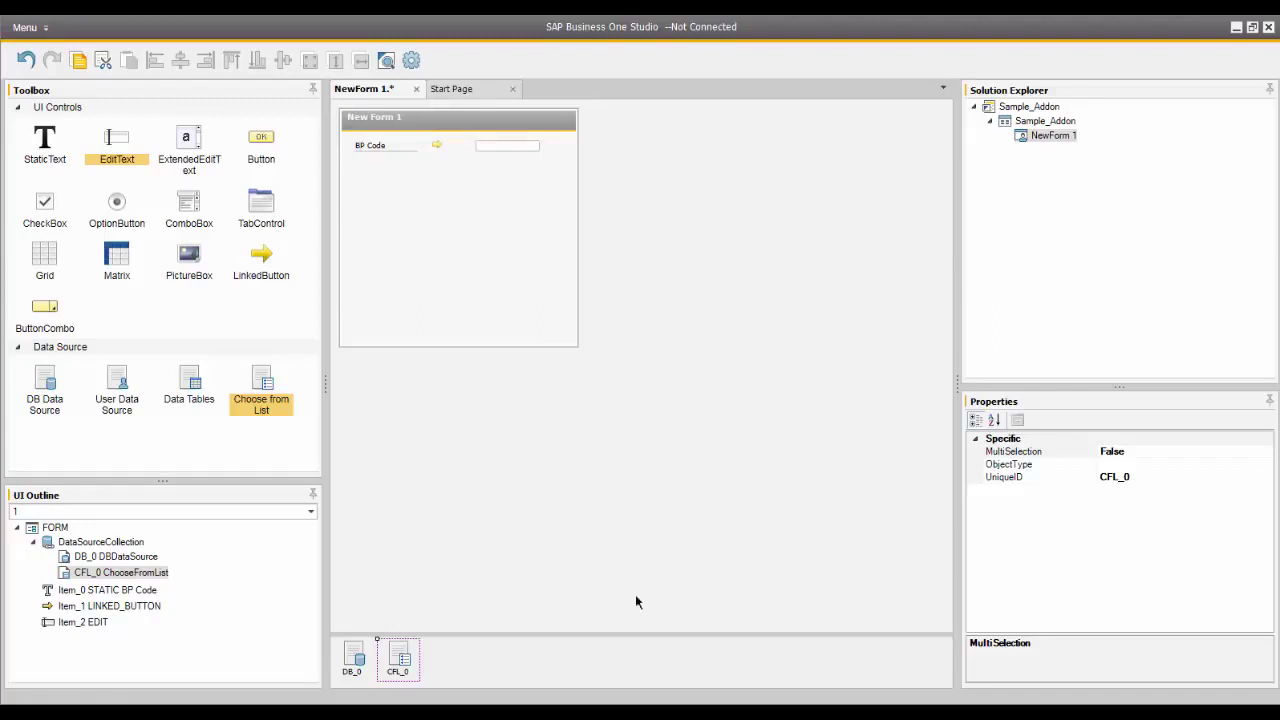
{"action": "left_click", "coordinate": [543, 294]}
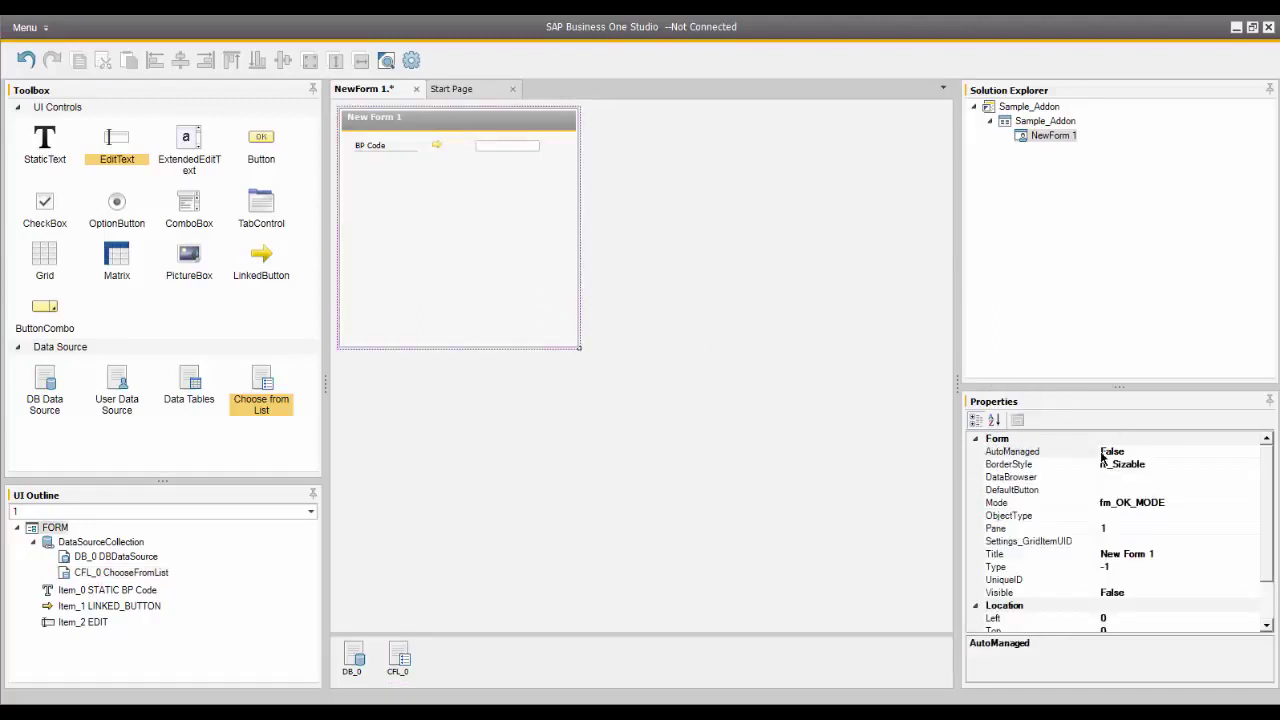
- Enter ObjectType 2 for the form and for the choose-from-list CFL_0
{"action": "left_click", "coordinate": [1136, 515]}
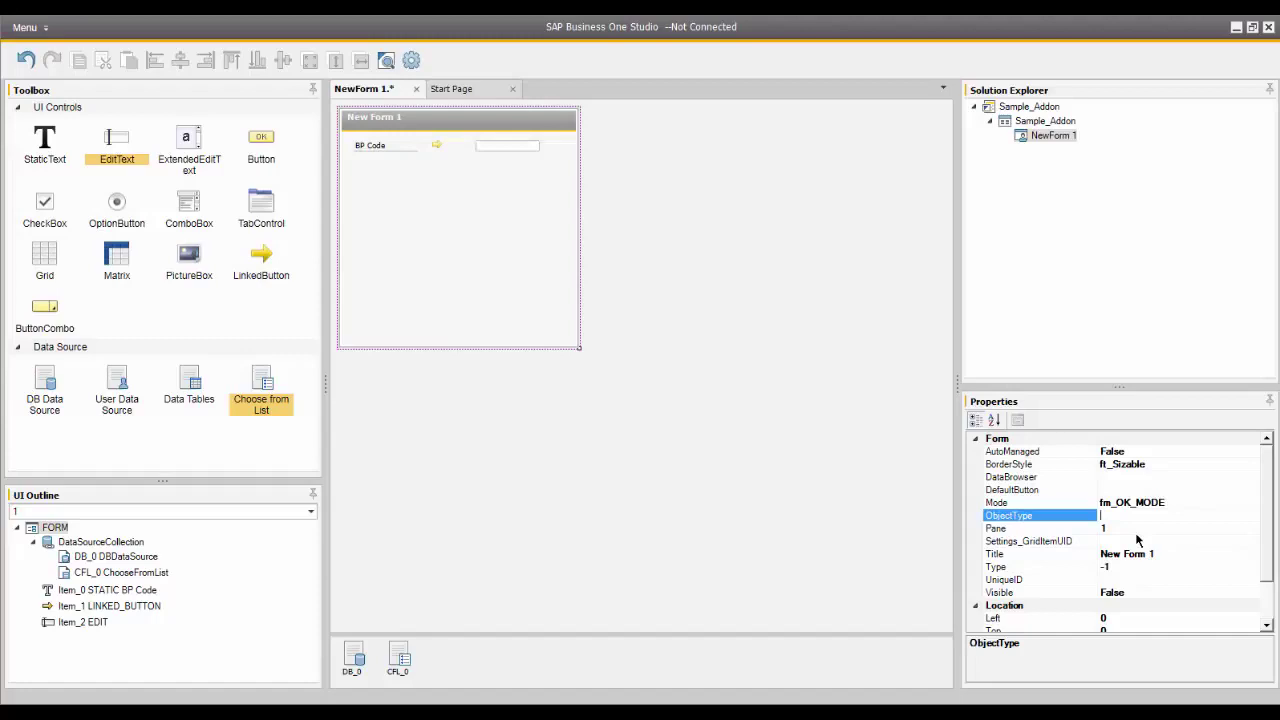
{"action": "type", "text": "2"}
{"action": "left_click", "coordinate": [400, 660]}
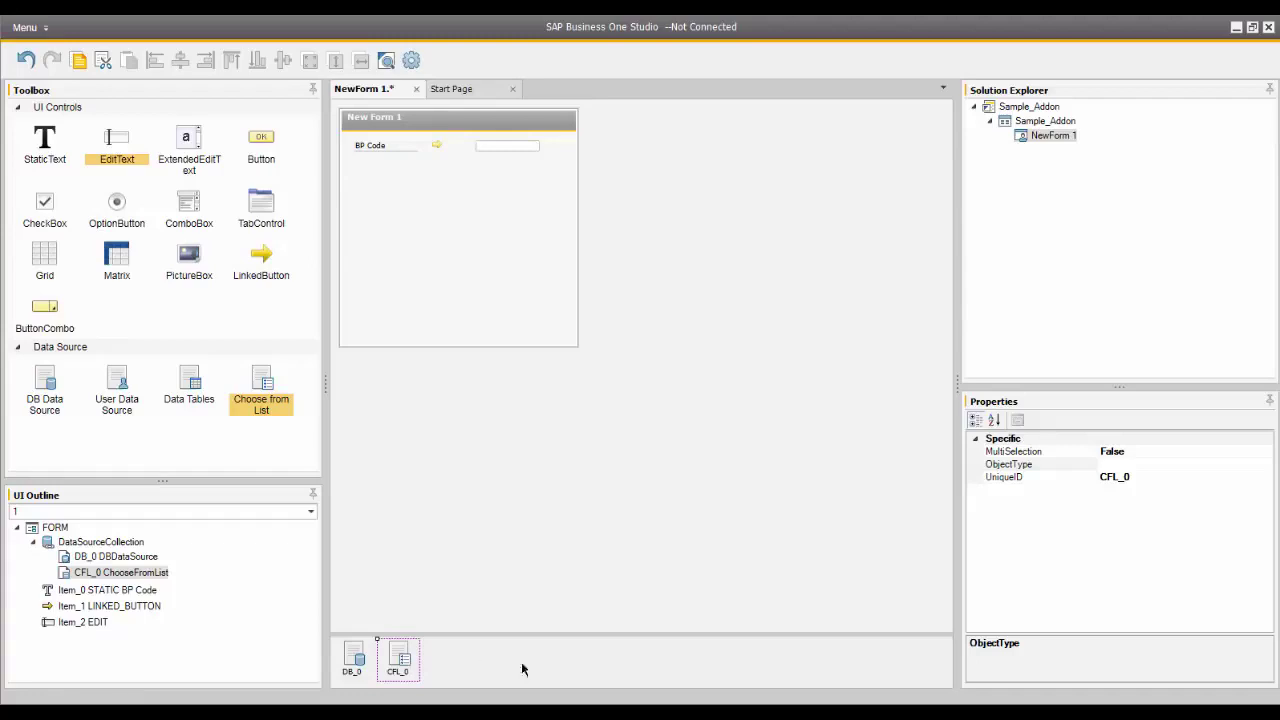
{"action": "left_click", "coordinate": [1182, 462]}
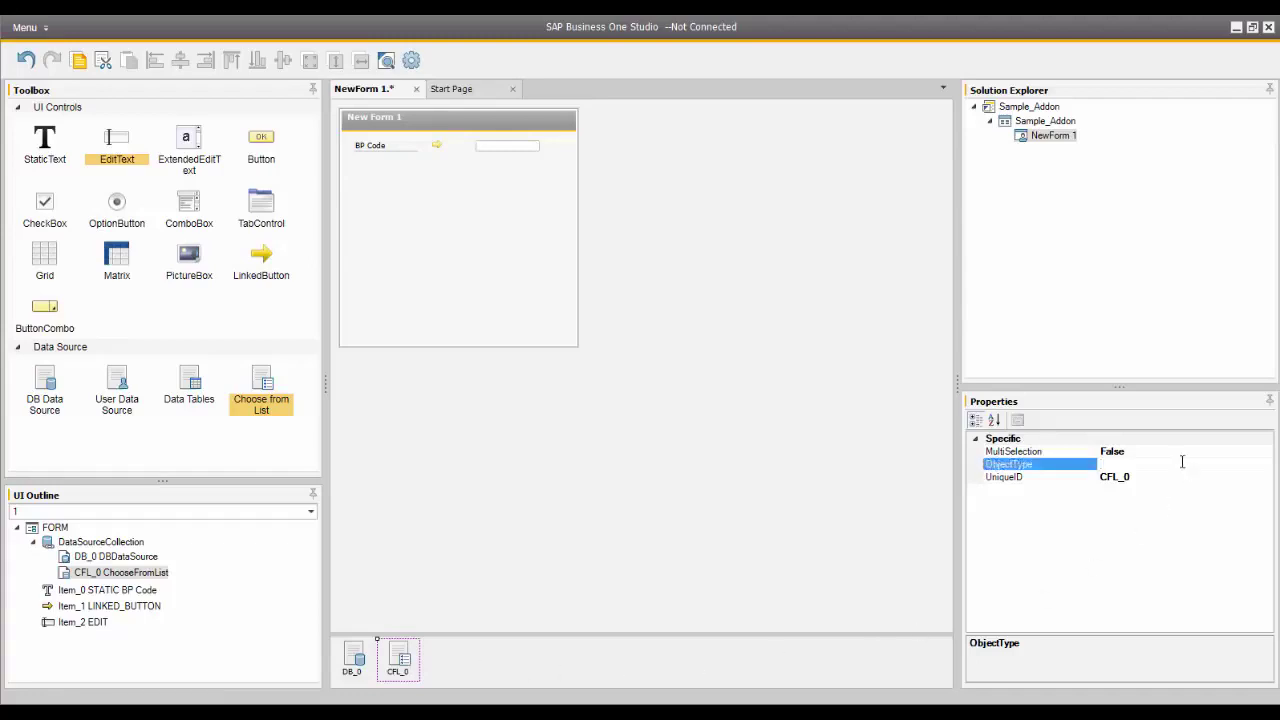
{"action": "type", "text": "2"}
{"action": "left_click", "coordinate": [355, 656]}
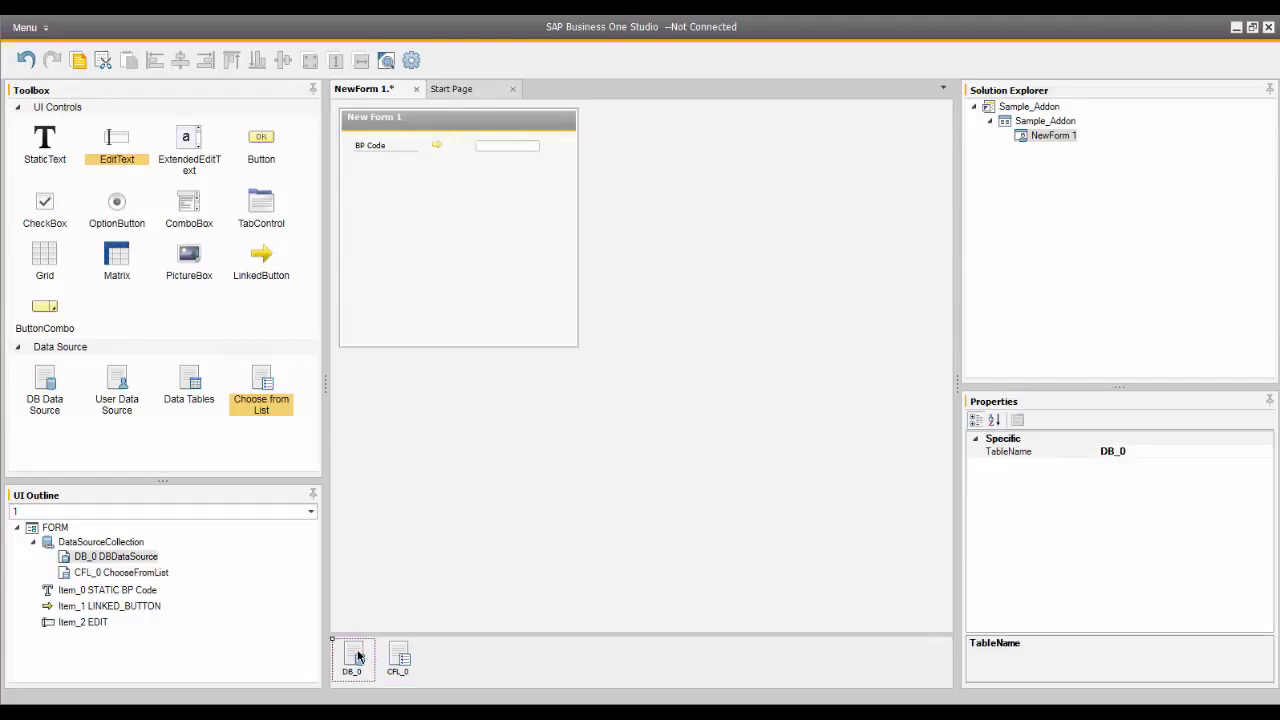
- Change DB_0's TableName from DB_0 to OCRD
{"action": "left_click", "coordinate": [1142, 451]}
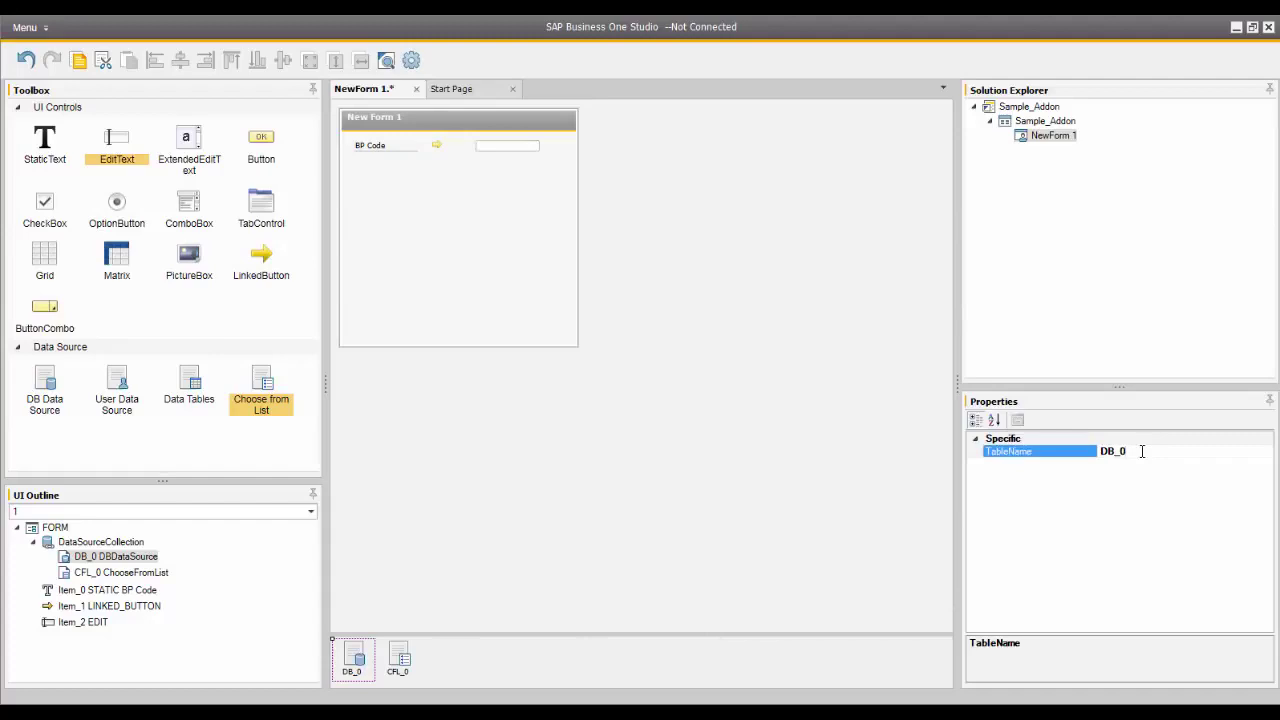
{"action": "left_click_drag", "start_coordinate": [1143, 451], "coordinate": [1075, 459]}
{"action": "key", "text": "BackSpace"}
{"action": "type", "text": "OCRD"}
- Set the linked button Item_1's LinkTo property to the edit field Item_2
{"action": "left_click", "coordinate": [437, 144]}
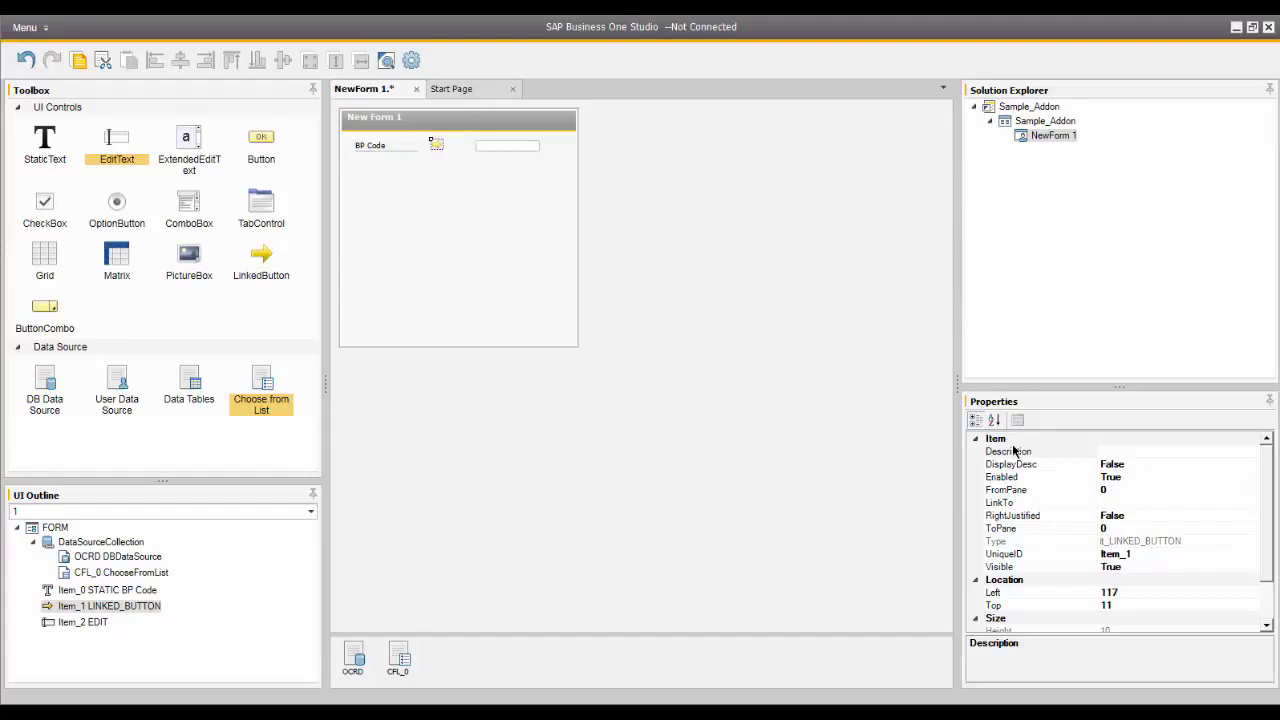
{"action": "left_click", "coordinate": [1118, 502]}
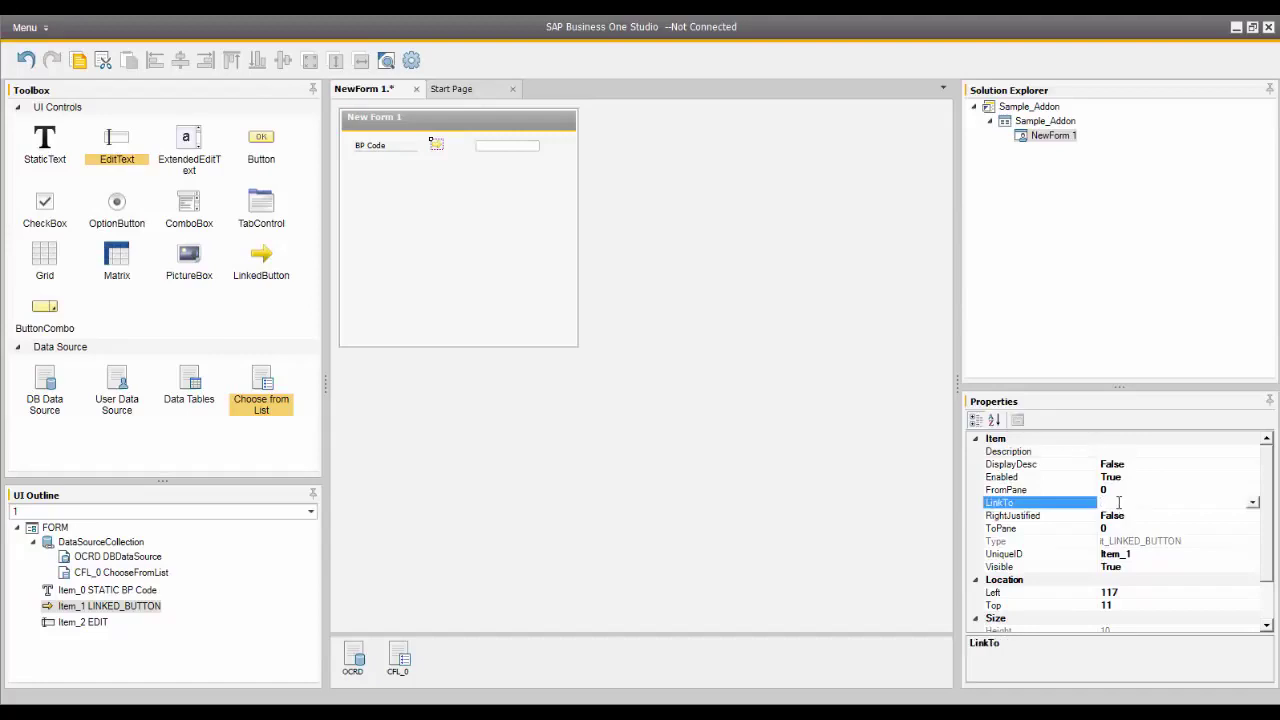
{"action": "left_click", "coordinate": [1252, 502]}
{"action": "left_click", "coordinate": [1114, 538]}
- Give the linked button a LinkedObject value of 2
{"action": "left_click", "coordinate": [497, 148]}
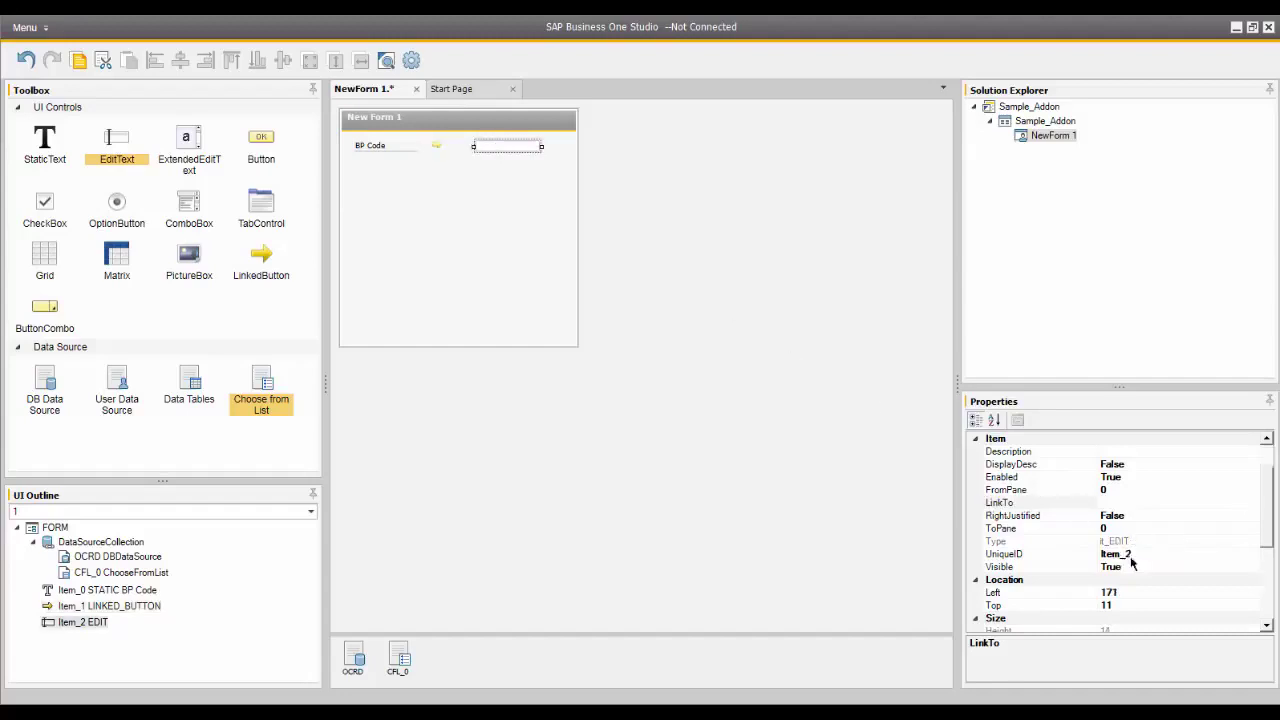
{"action": "left_click", "coordinate": [439, 145]}
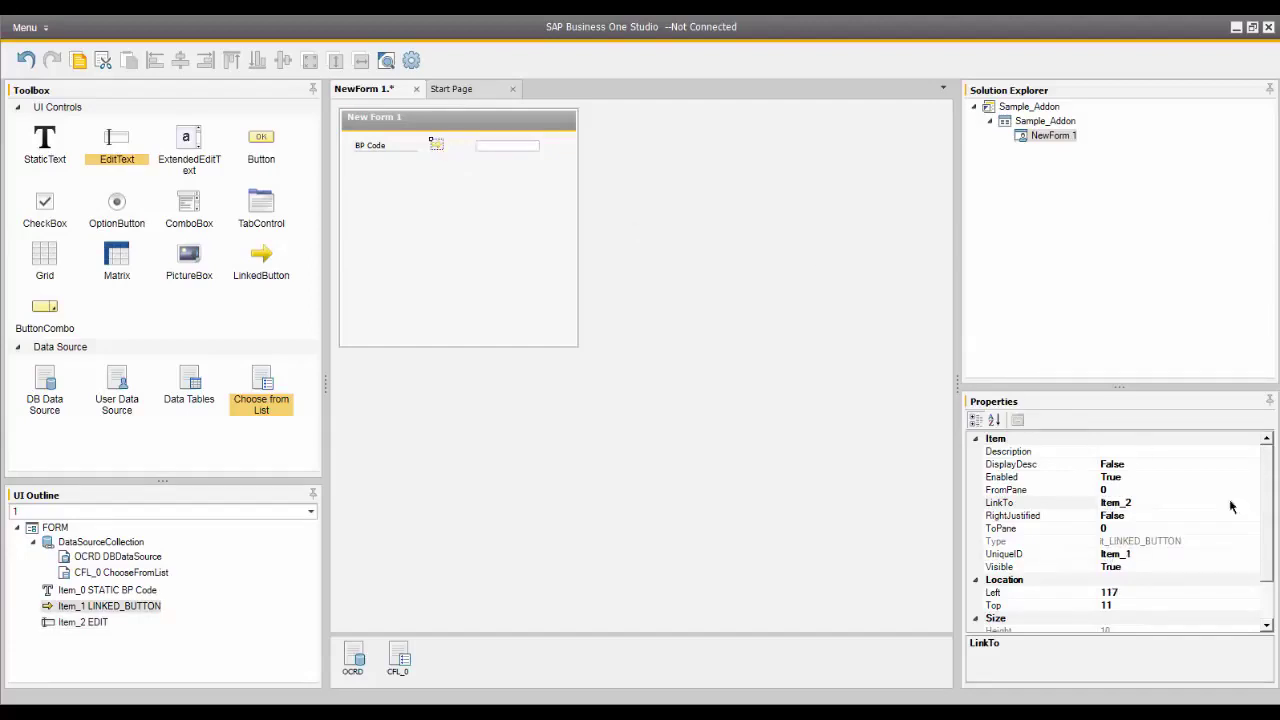
{"action": "left_click_drag", "start_coordinate": [1266, 514], "coordinate": [1262, 577]}
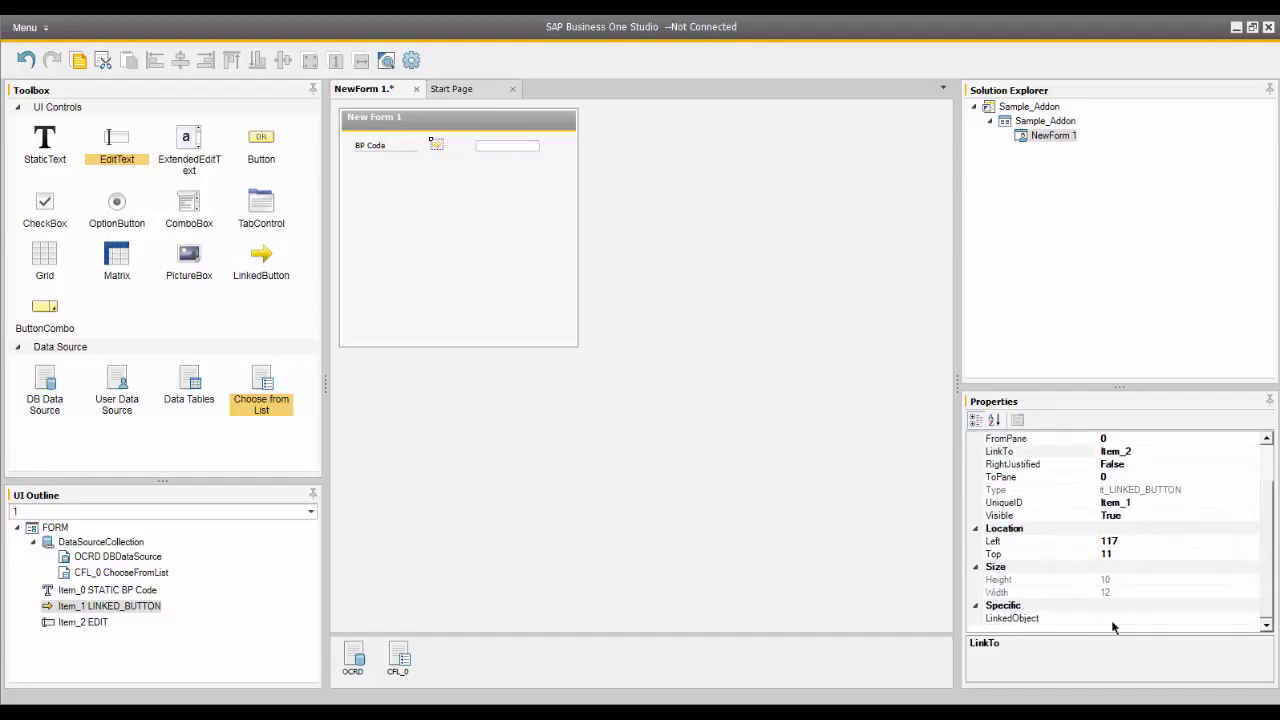
{"action": "left_click", "coordinate": [1110, 618]}
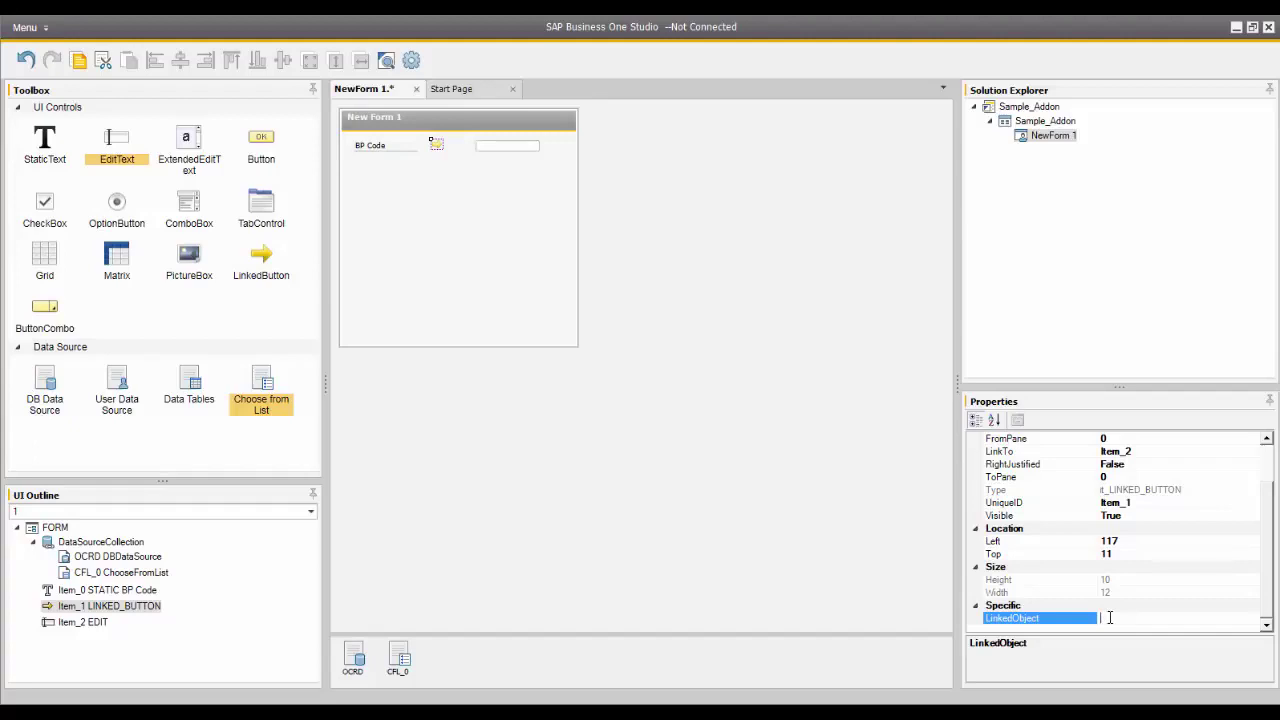
{"action": "type", "text": "2"}
- Set the edit field Item_2's DataSource to OCRD
{"action": "left_click", "coordinate": [504, 146]}
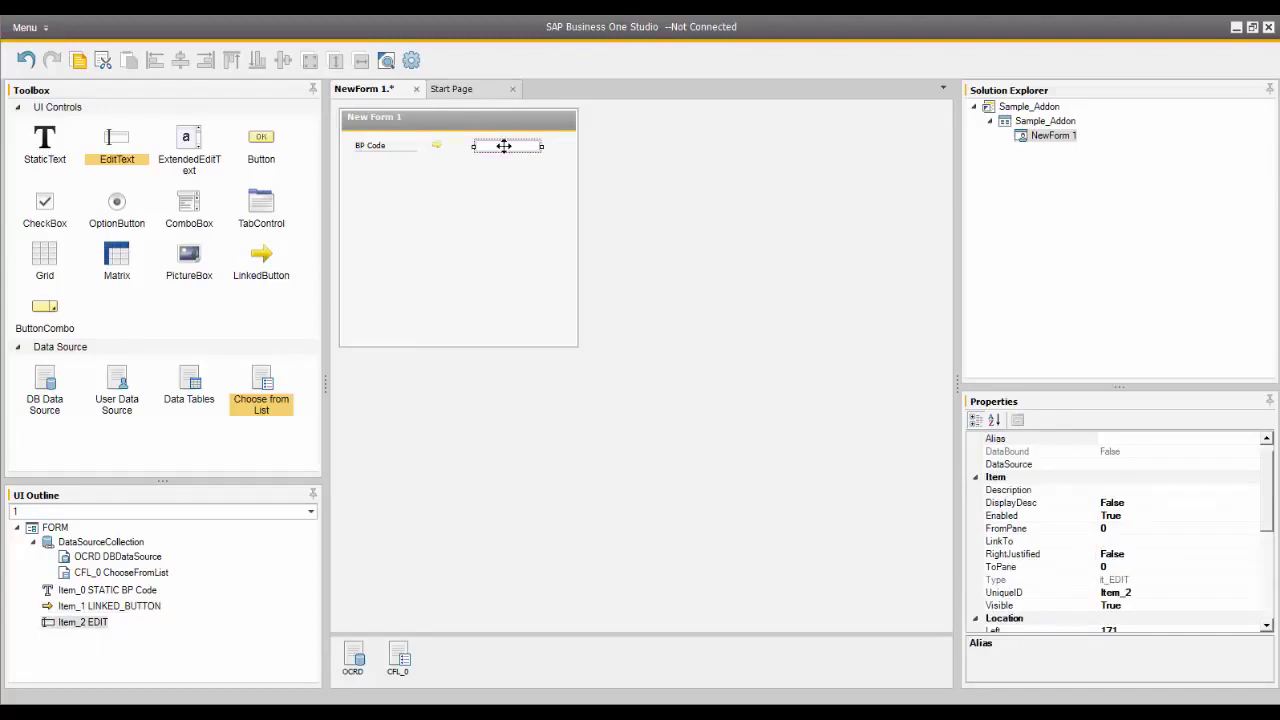
{"action": "left_click", "coordinate": [1138, 464]}
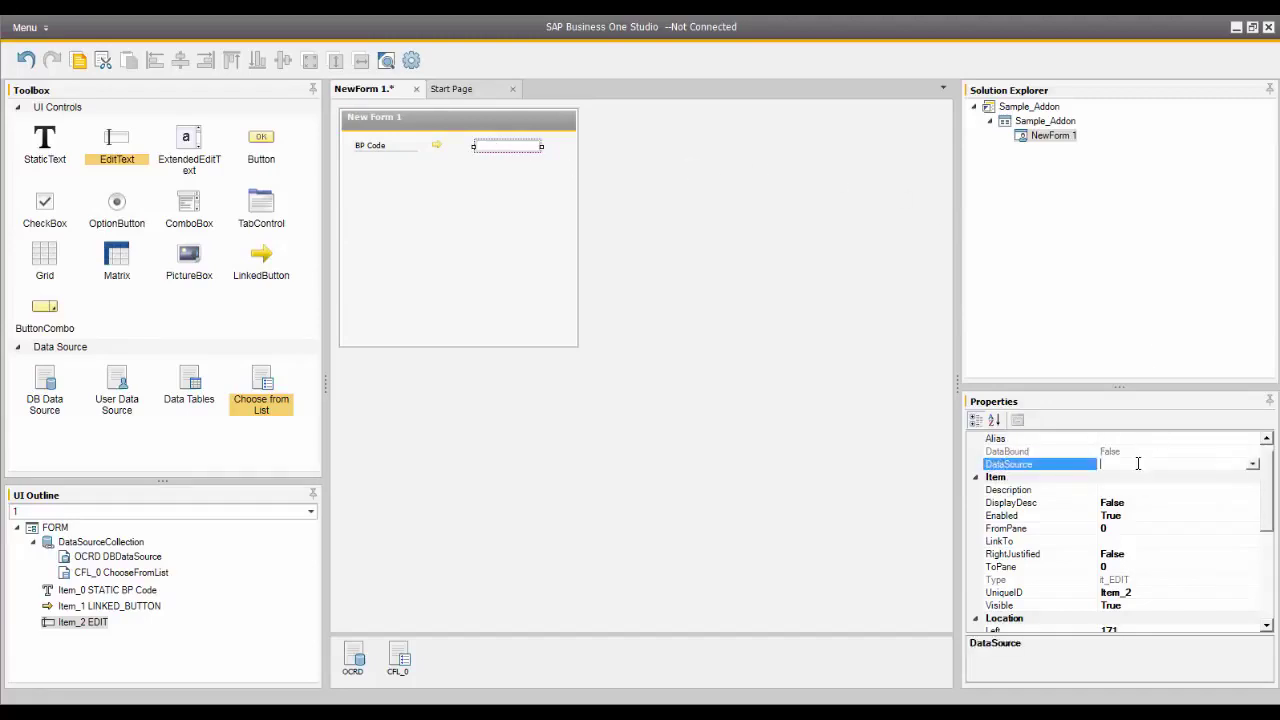
{"action": "left_click", "coordinate": [1252, 465]}
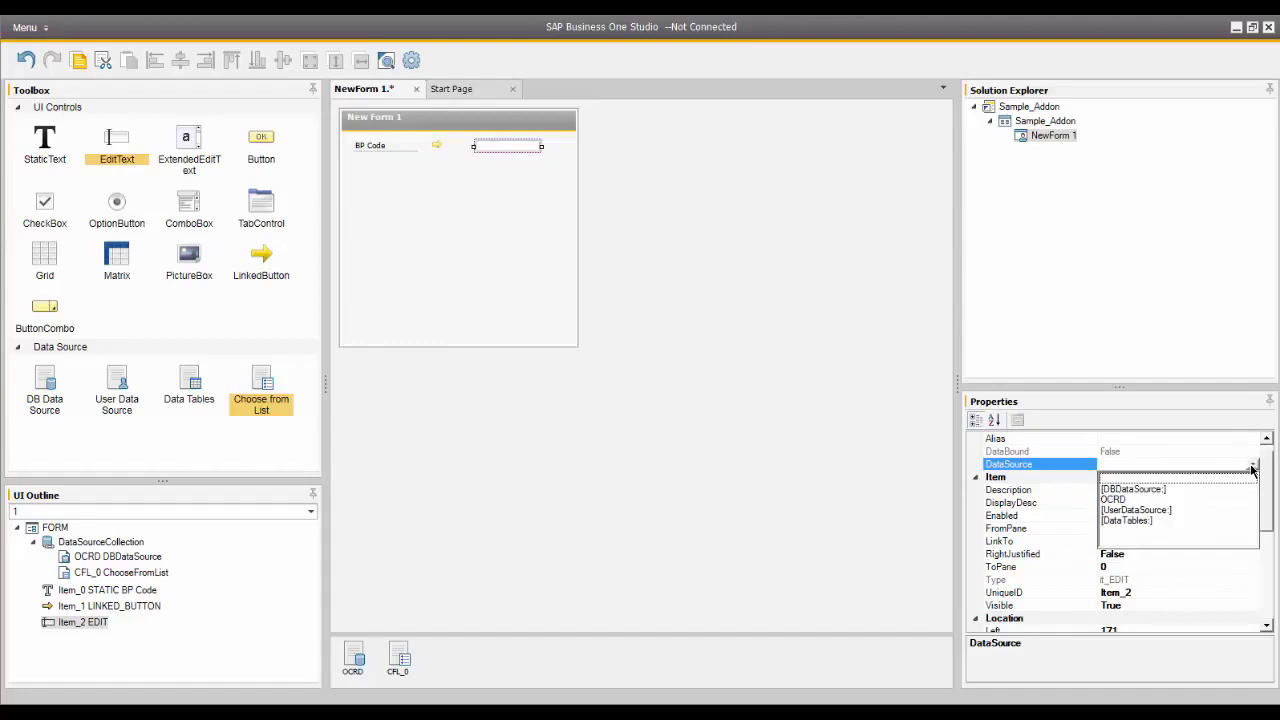
{"action": "left_click", "coordinate": [1118, 500]}
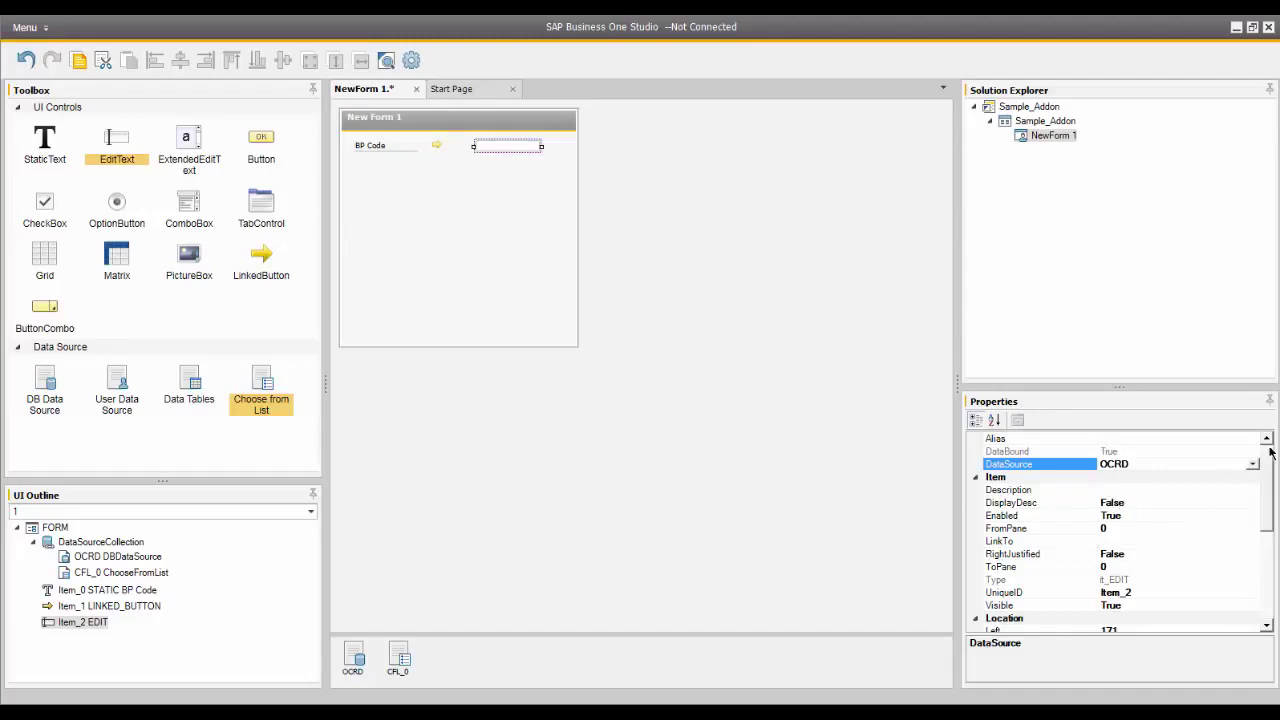
- Enter CardCode as the edit field's Alias
{"action": "left_click", "coordinate": [1266, 438]}
{"action": "left_click", "coordinate": [1123, 452]}
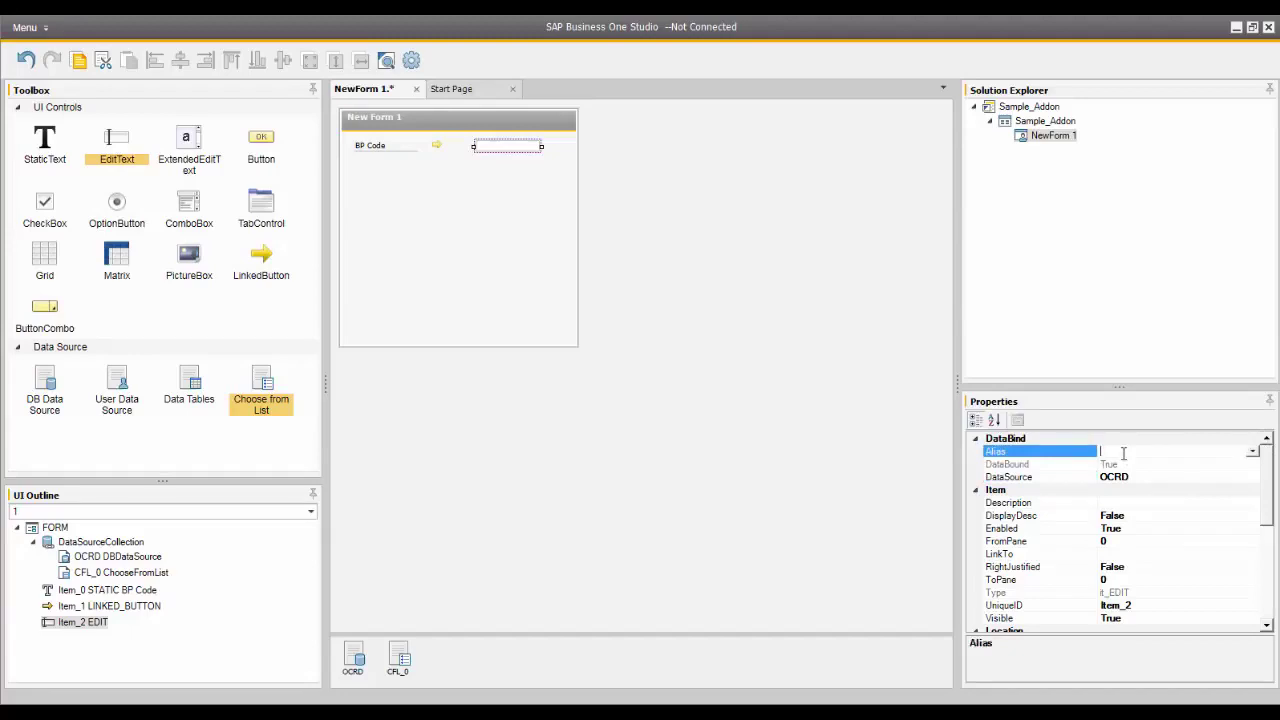
{"action": "type", "text": "CardCode"}
- Set the edit field's ChooseFromListUID to CFL_0
{"action": "scroll", "coordinate": [1262, 535], "scroll_direction": "down", "scroll_amount": 1}
{"action": "scroll", "coordinate": [1262, 535], "scroll_direction": "down", "scroll_amount": 5}
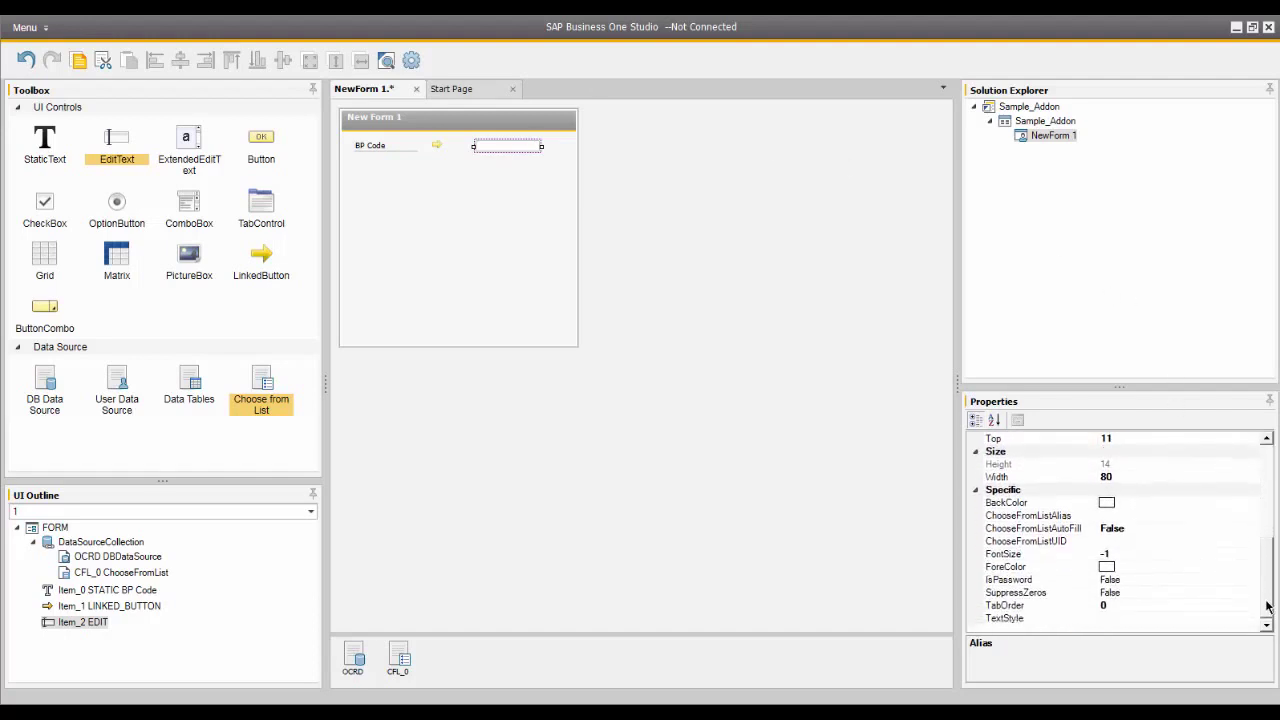
{"action": "left_click", "coordinate": [1111, 540]}
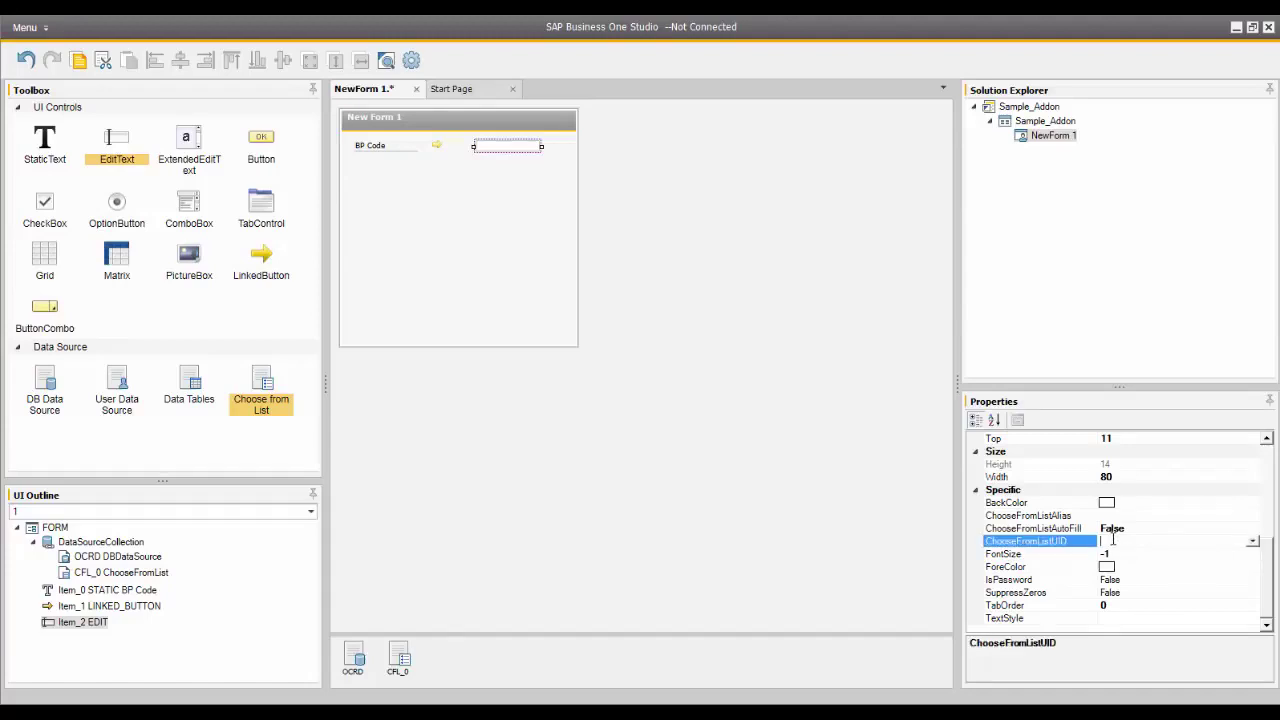
{"action": "left_click", "coordinate": [1252, 541]}
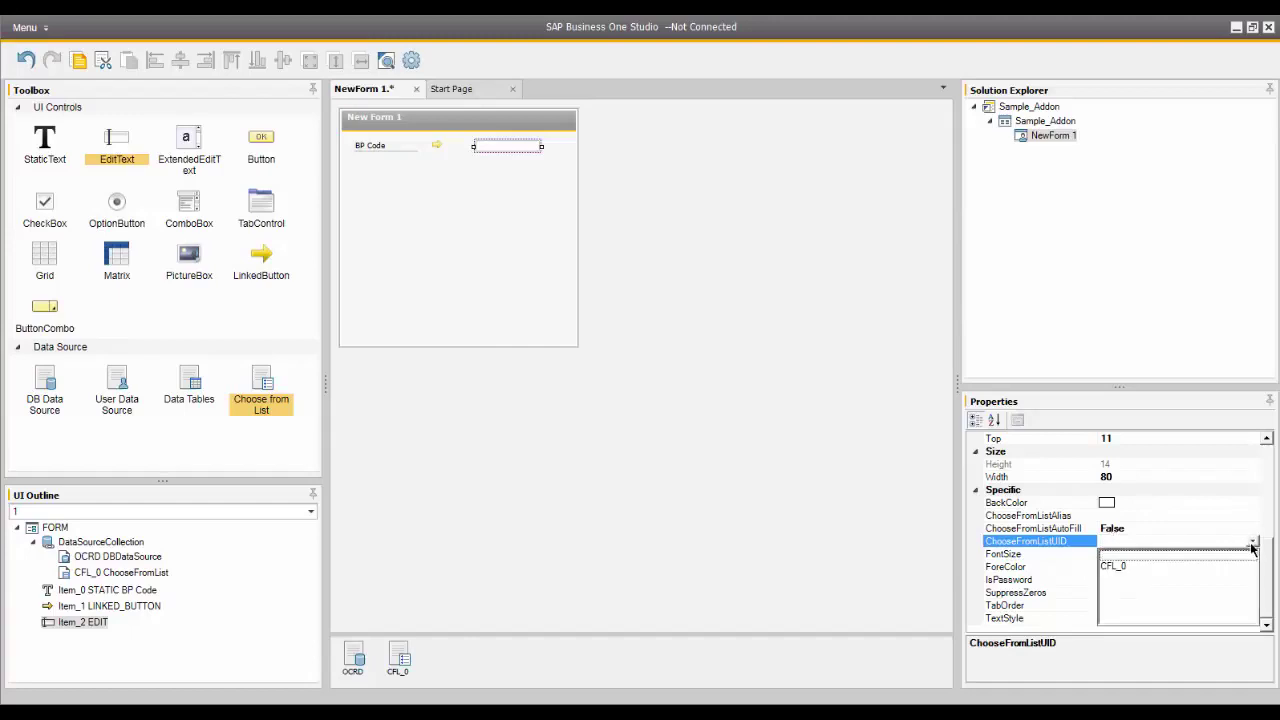
{"action": "left_click", "coordinate": [1114, 568]}
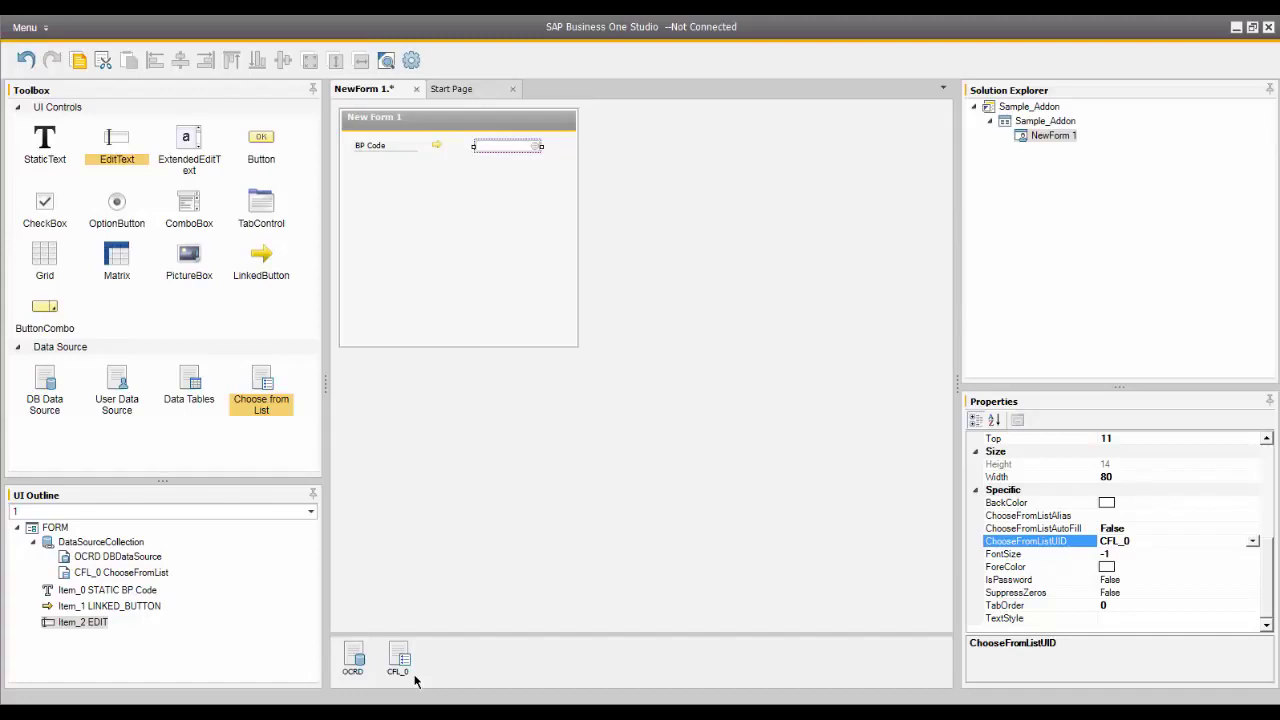
- Set ChooseFromListAutoFill to True and ChooseFromListAlias to CardCode
{"action": "left_click", "coordinate": [1130, 529]}
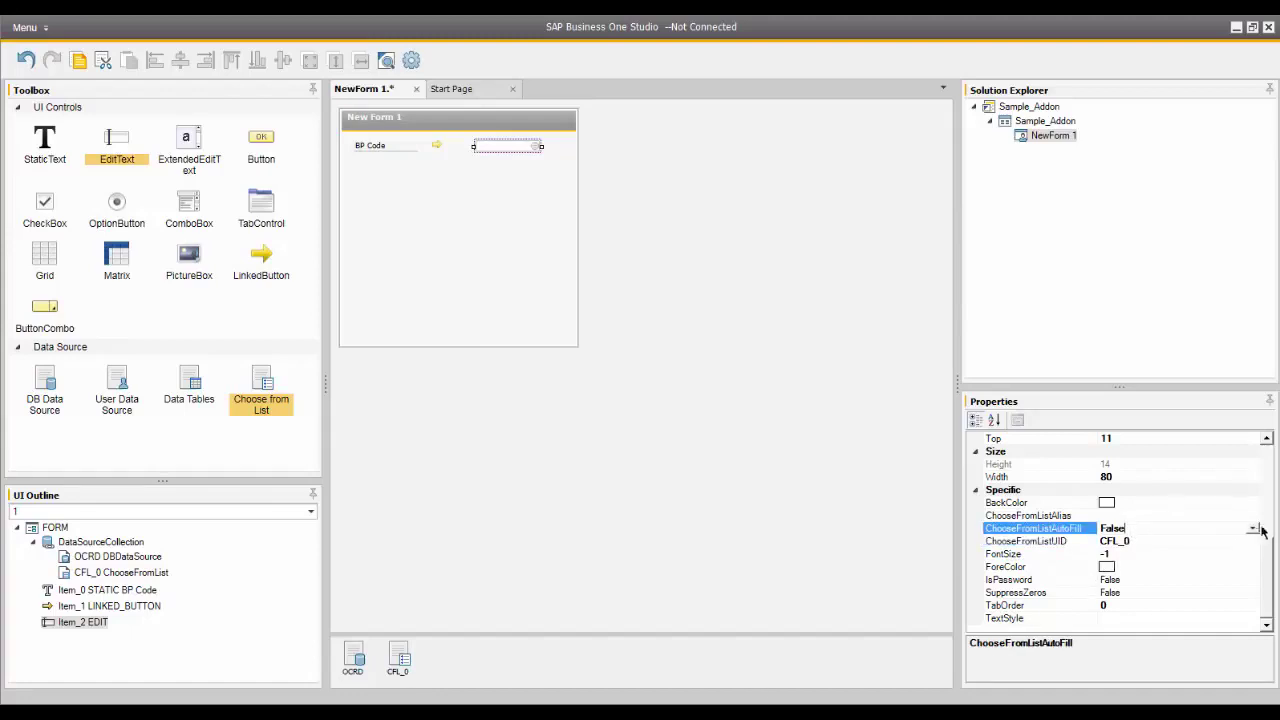
{"action": "left_click", "coordinate": [1252, 528]}
{"action": "left_click", "coordinate": [1121, 543]}
{"action": "left_click", "coordinate": [1121, 516]}
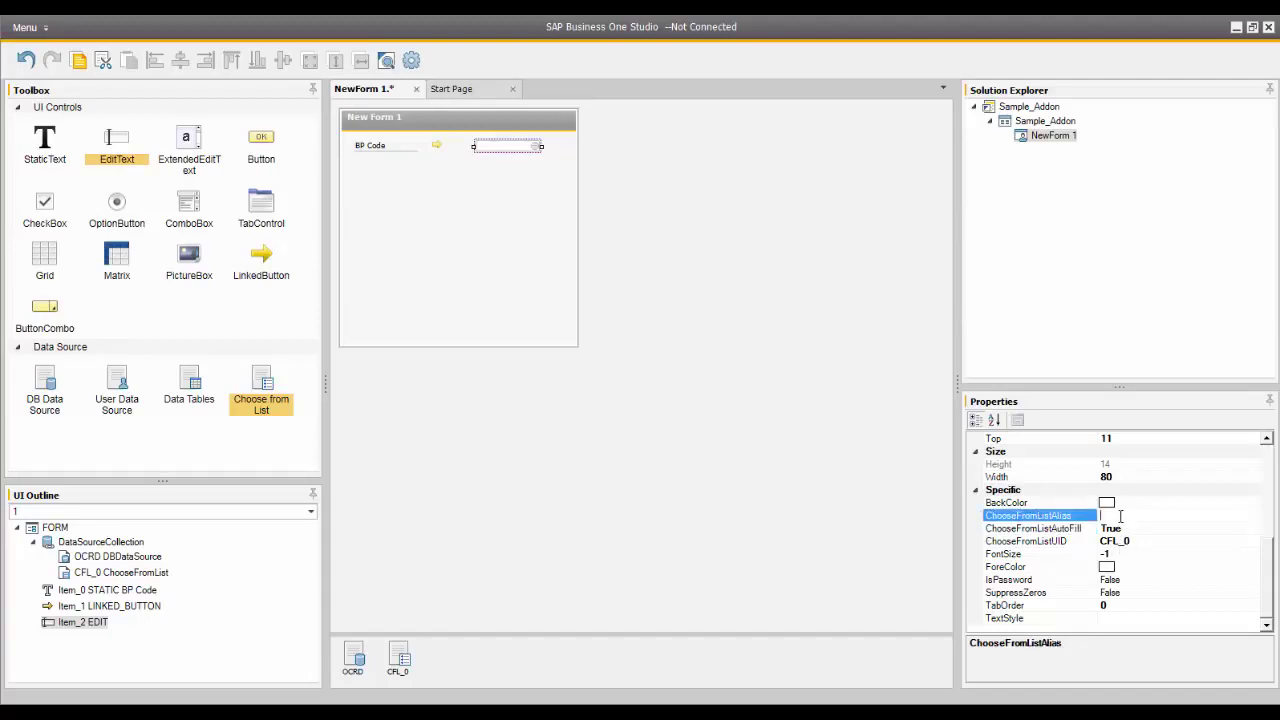
{"action": "type", "text": "CardCode"}
- Preview the form, pick C40000 for BP Code, and open its master data beside the form
{"action": "left_click", "coordinate": [388, 62]}
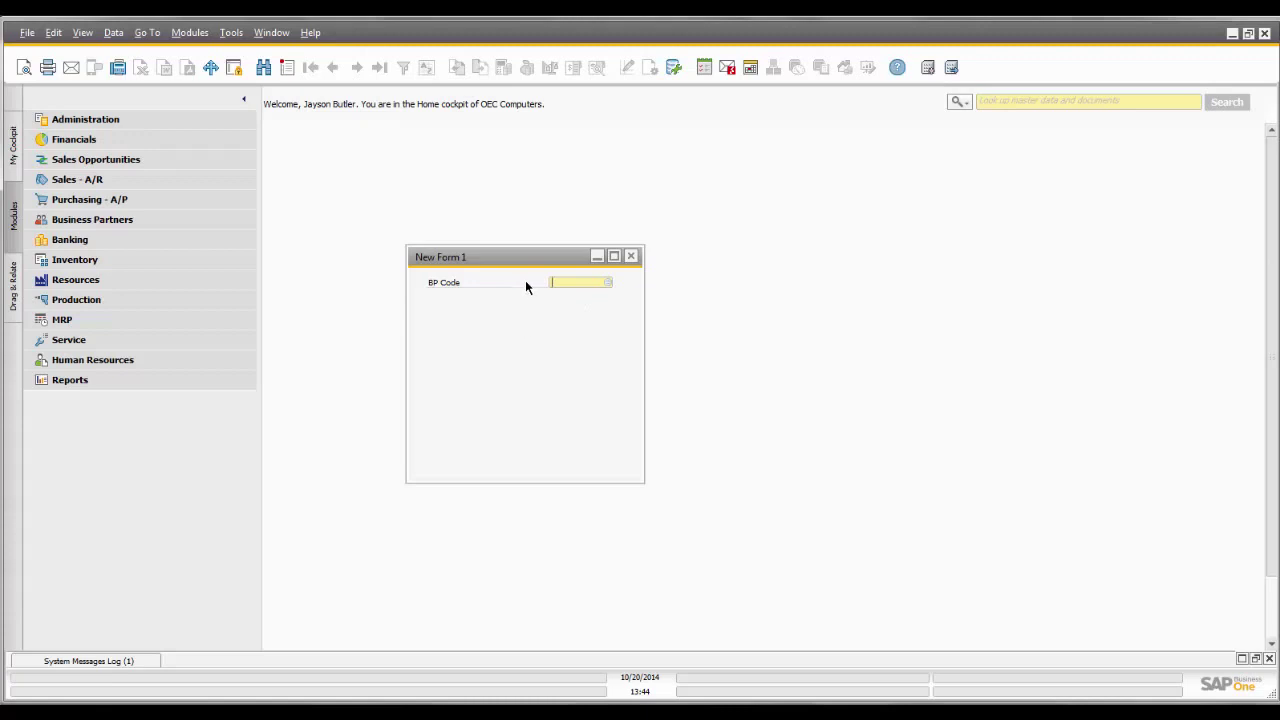
{"action": "left_click", "coordinate": [607, 283]}
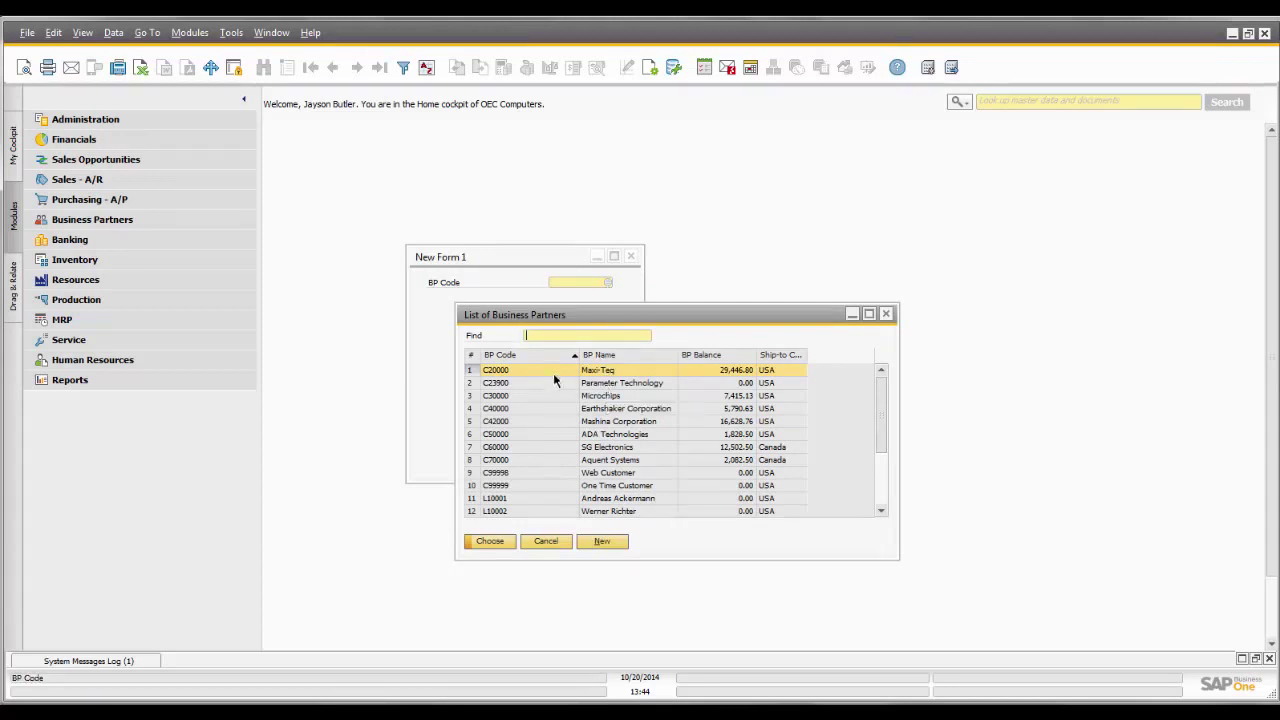
{"action": "left_click", "coordinate": [508, 415]}
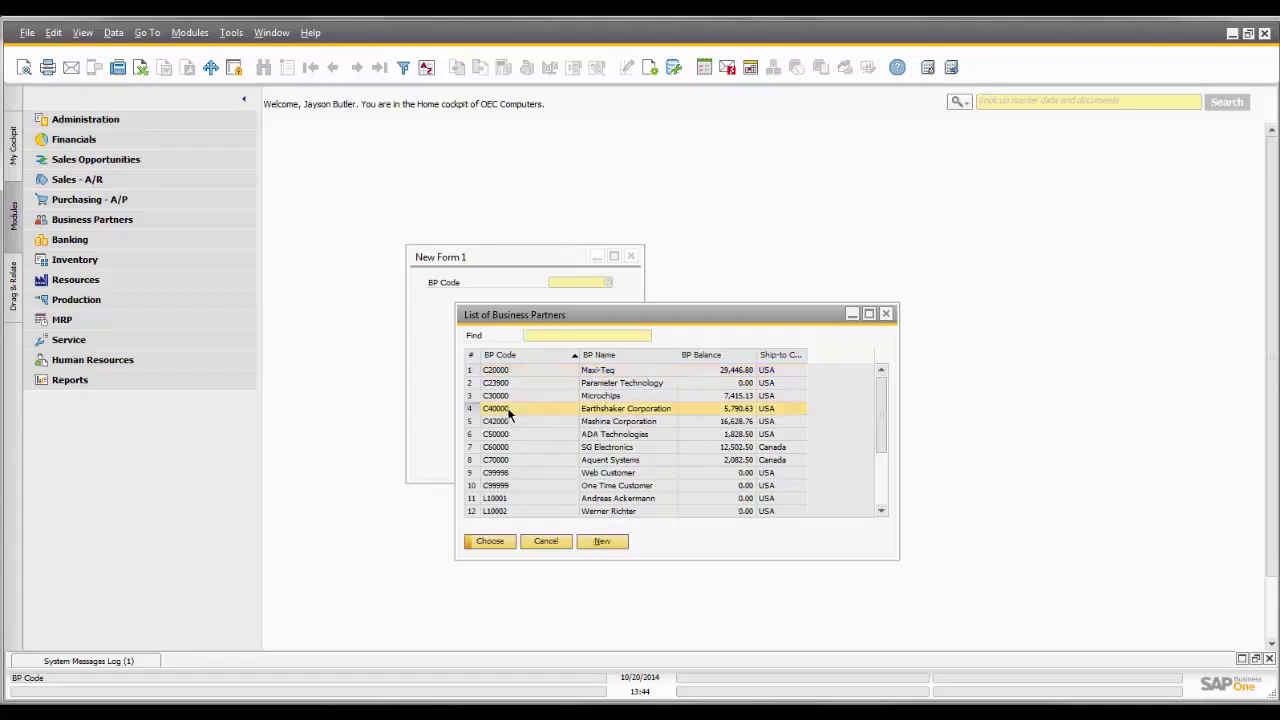
{"action": "left_click", "coordinate": [489, 541]}
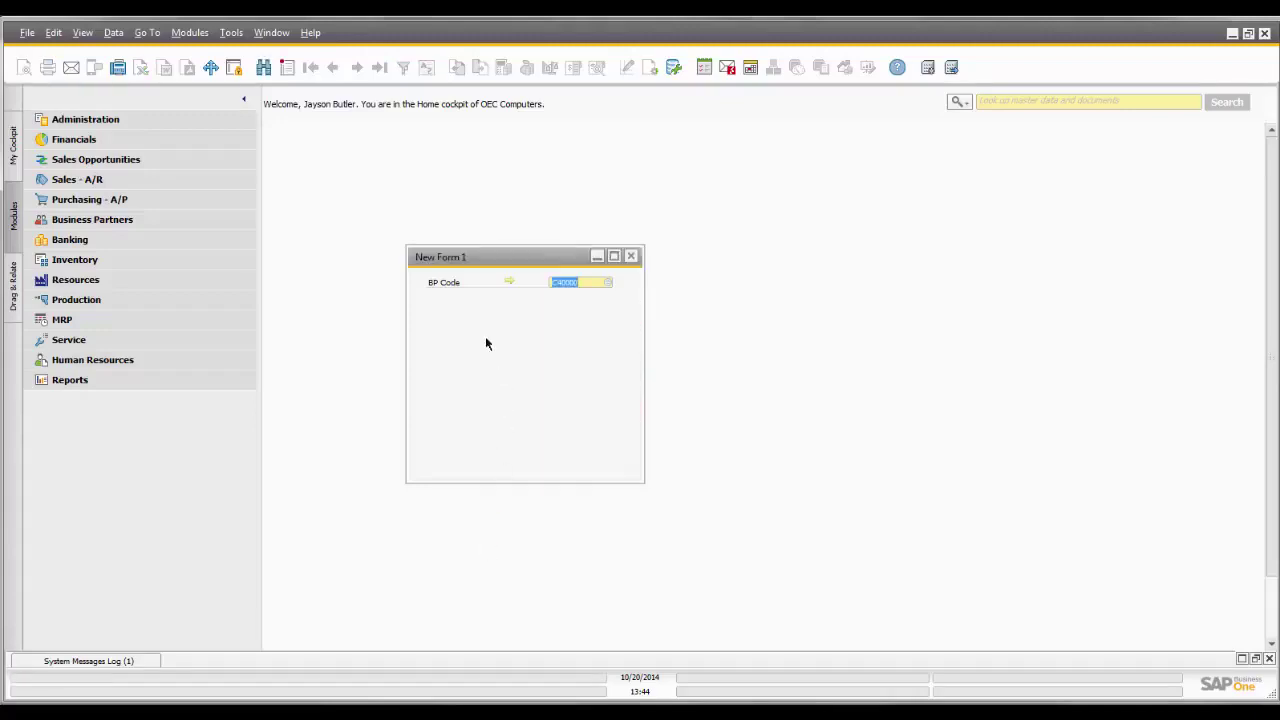
{"action": "left_click", "coordinate": [509, 283]}
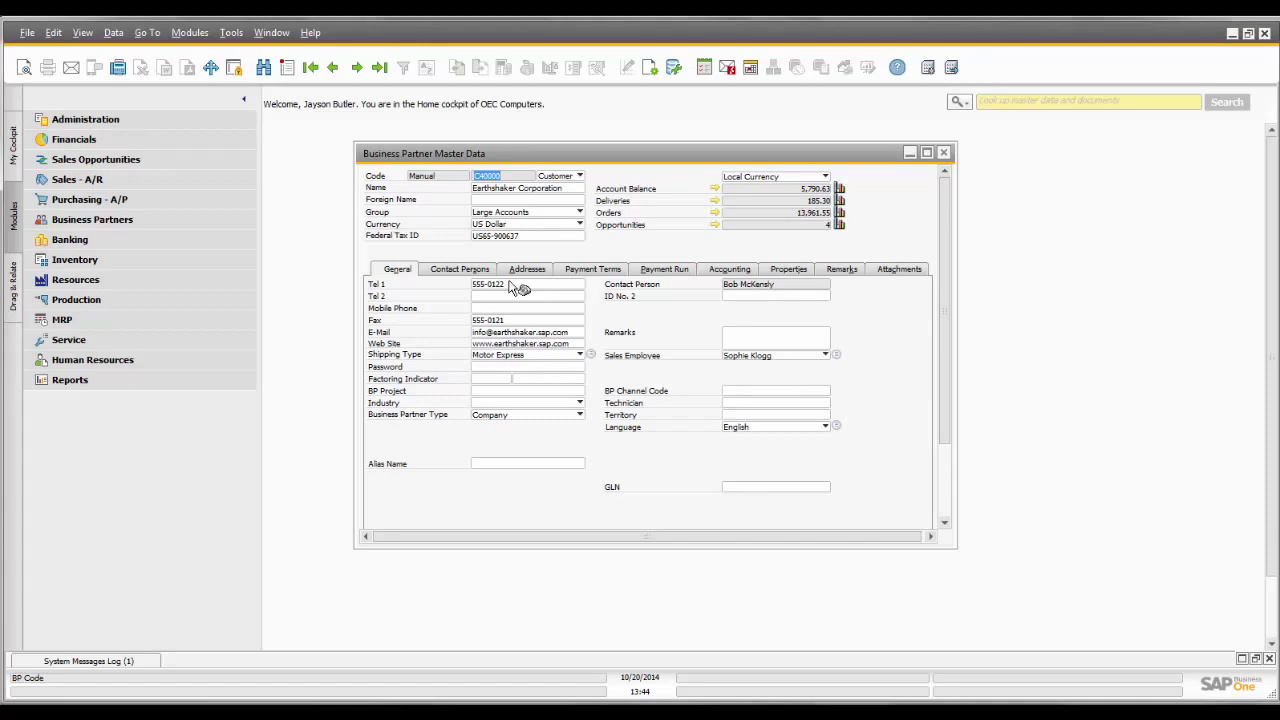
{"action": "left_click_drag", "start_coordinate": [644, 161], "coordinate": [966, 223]}
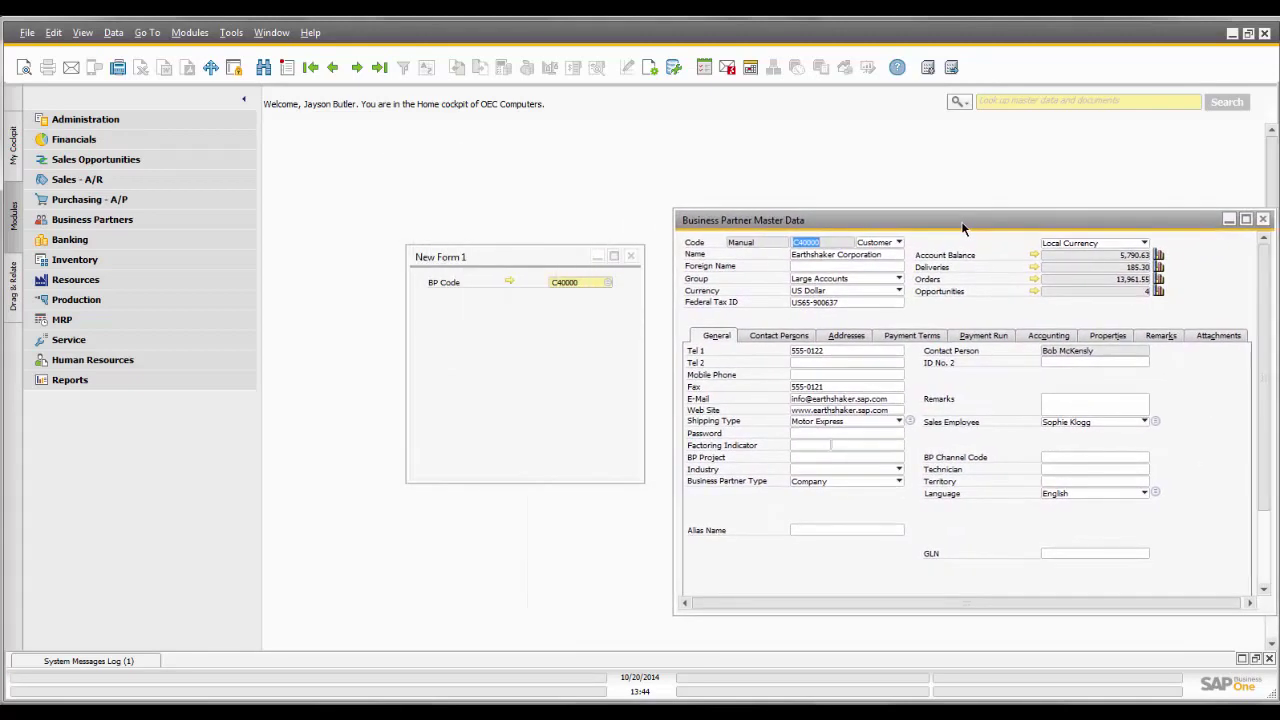
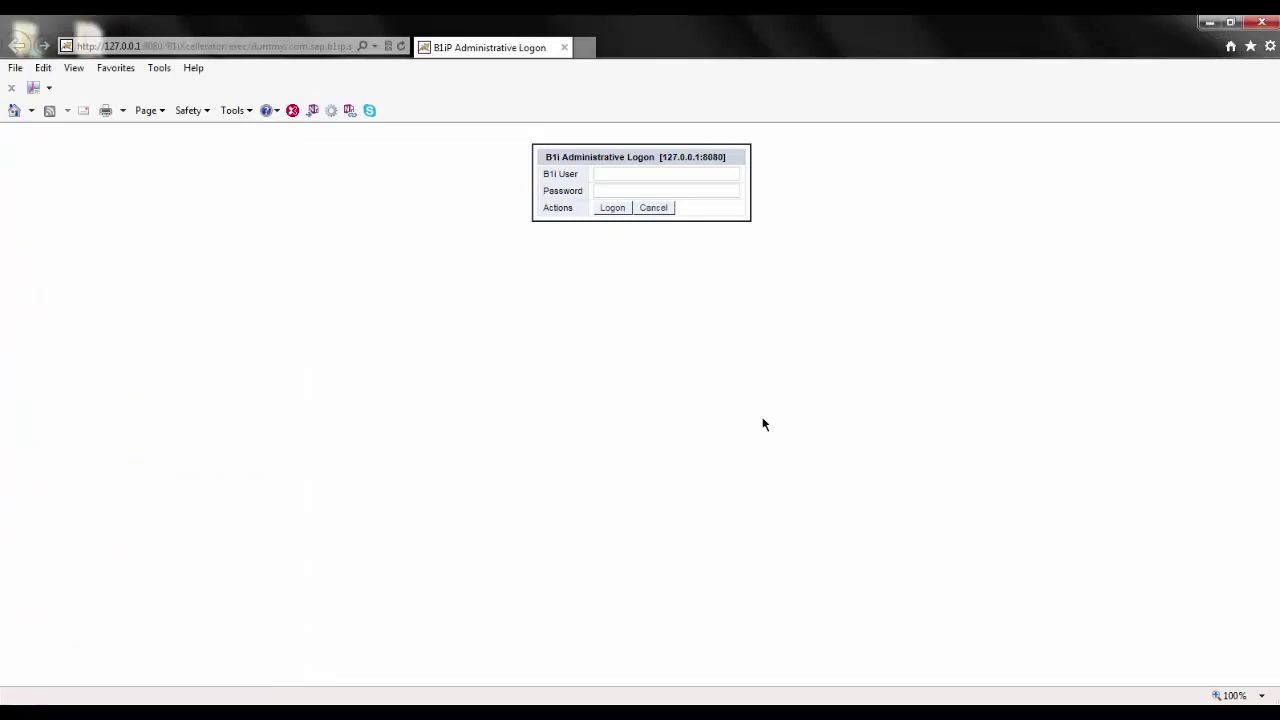
{"action": "left_click", "coordinate": [610, 174]}
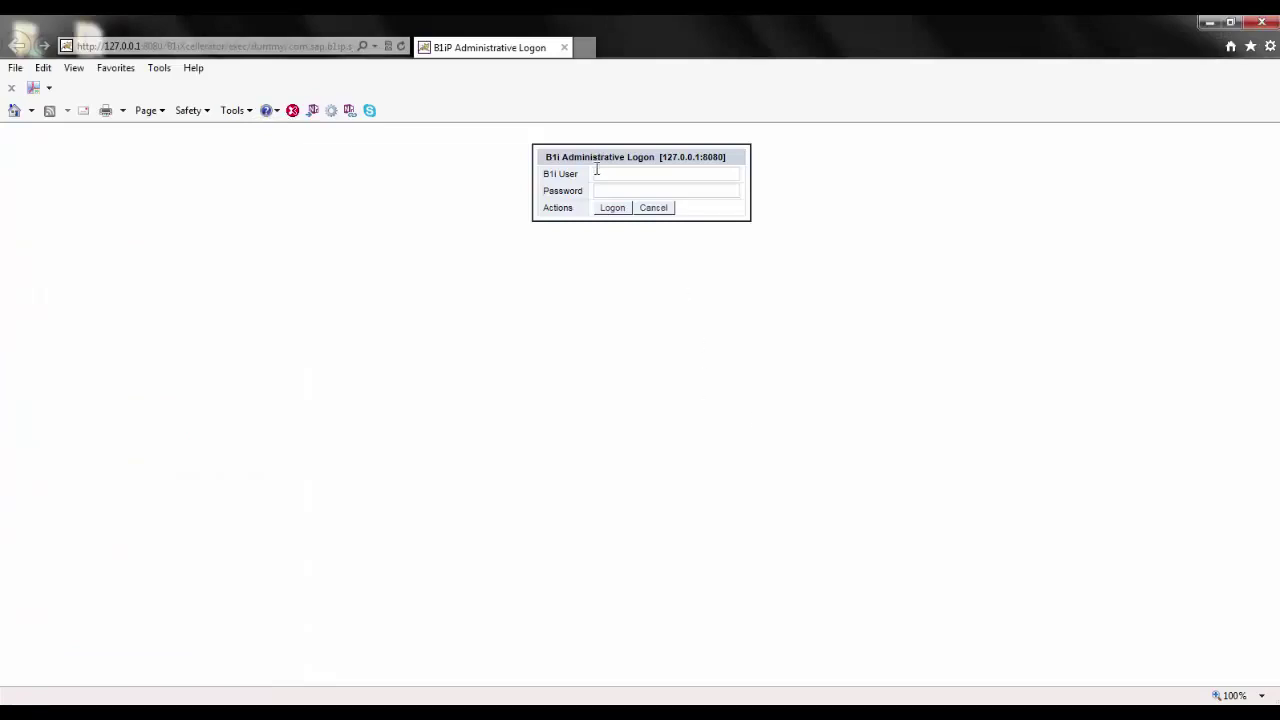
{"action": "left_click", "coordinate": [667, 193]}
{"action": "left_click", "coordinate": [613, 208]}
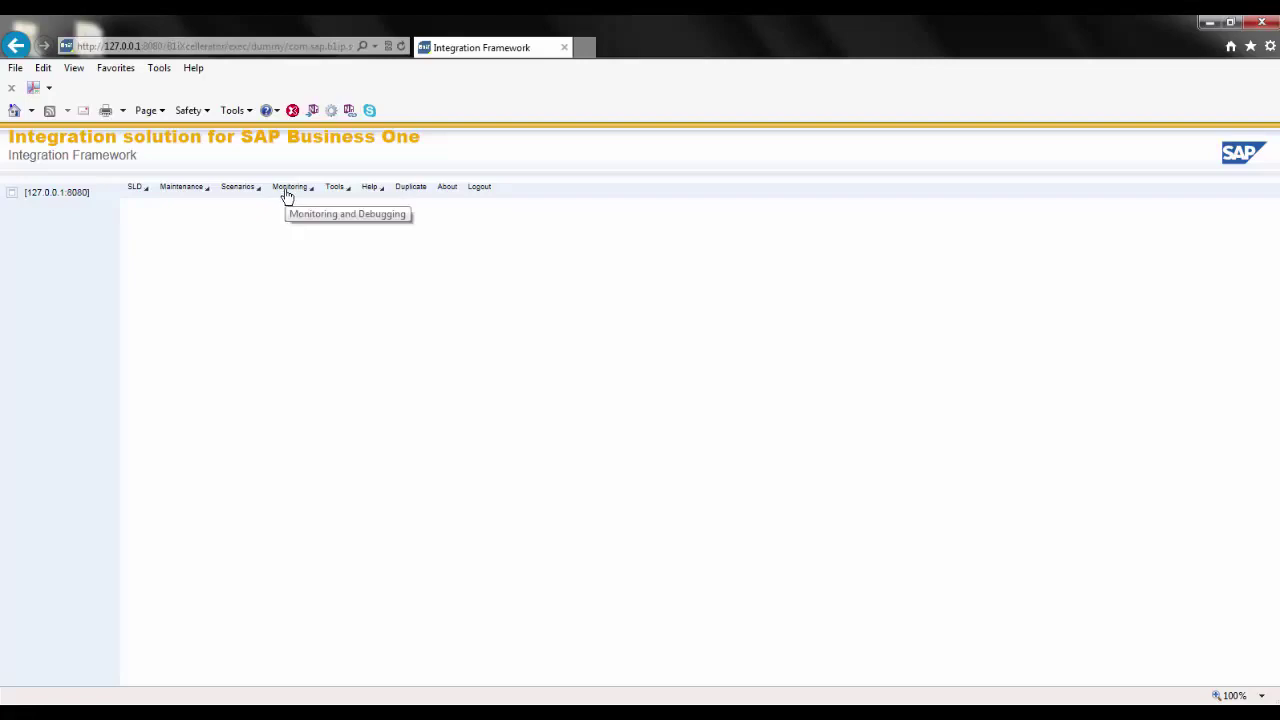
- In SLD, review the Create System type list and SBOTEST's connectivity details, then go to Scenarios
{"action": "left_click", "coordinate": [135, 190]}
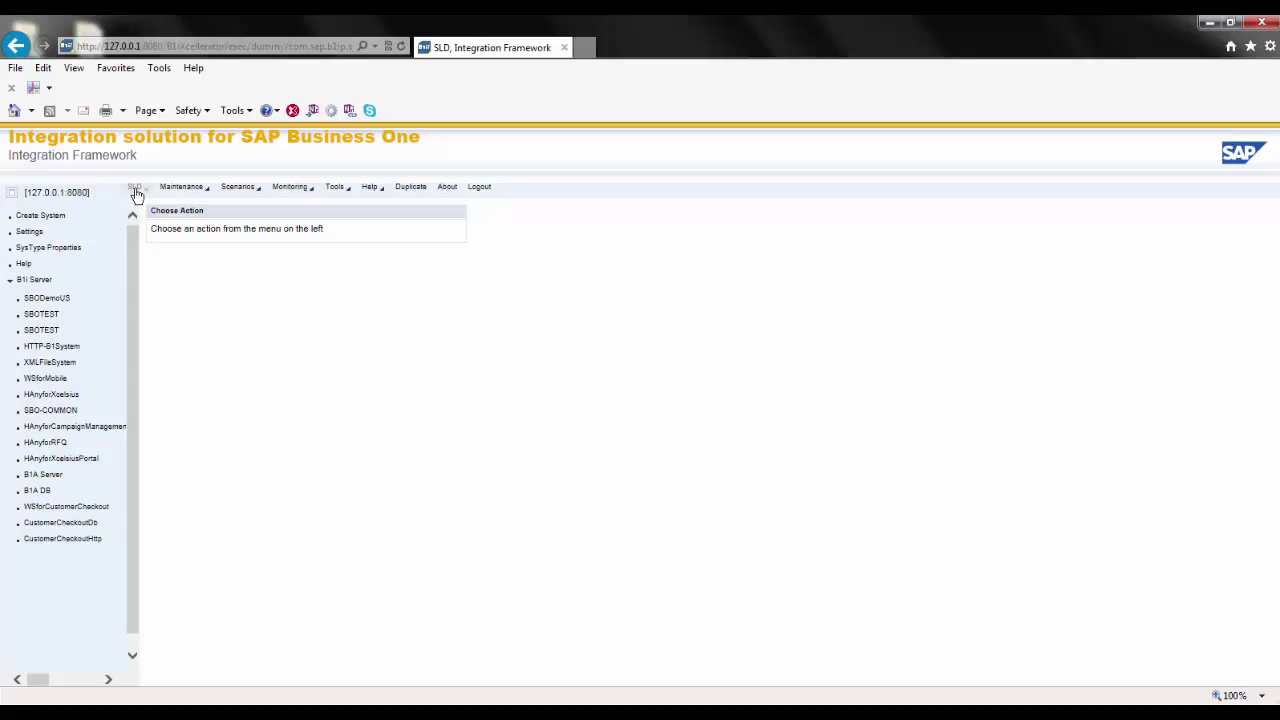
{"action": "left_click", "coordinate": [42, 219]}
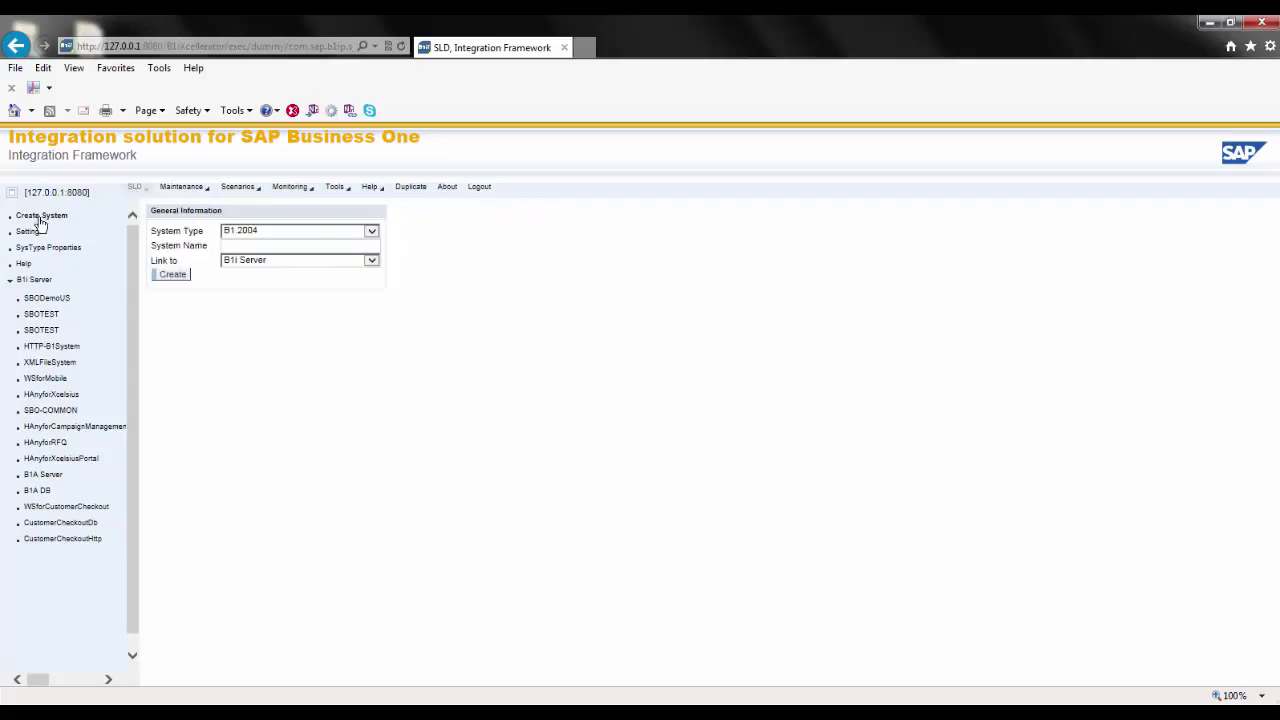
{"action": "left_click", "coordinate": [373, 233]}
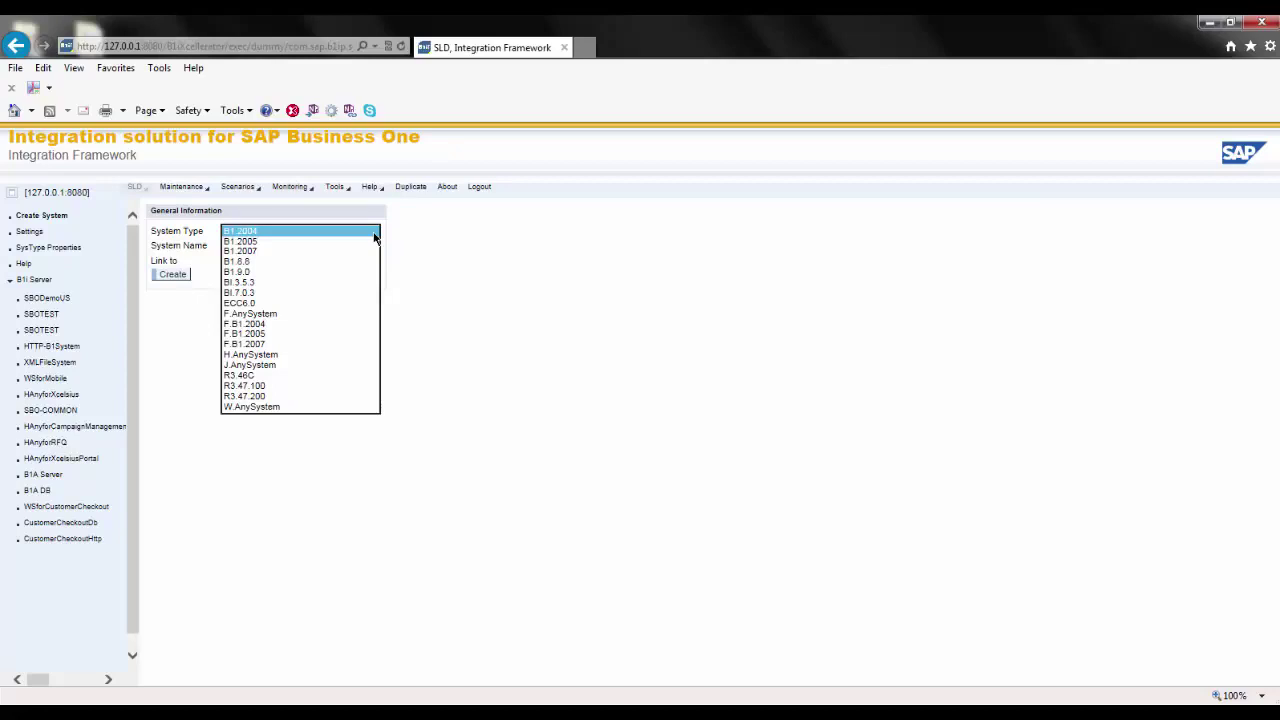
{"action": "left_click", "coordinate": [44, 316]}
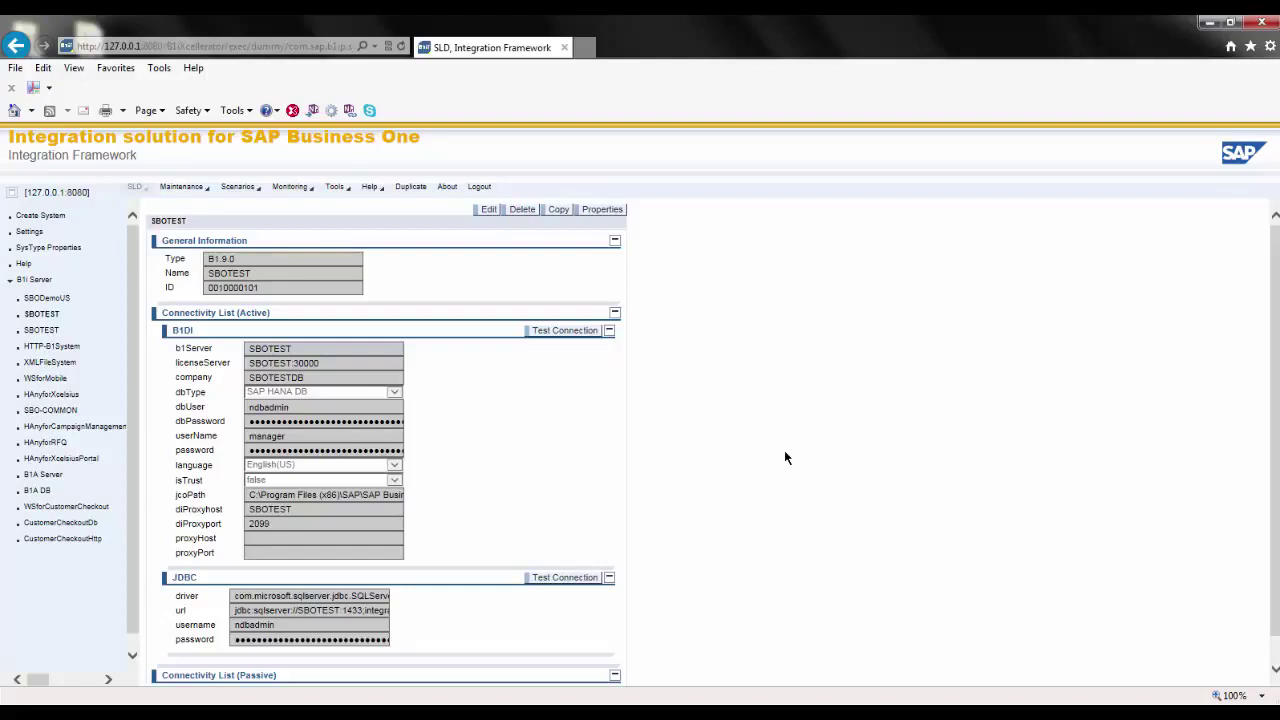
{"action": "left_click", "coordinate": [242, 188]}
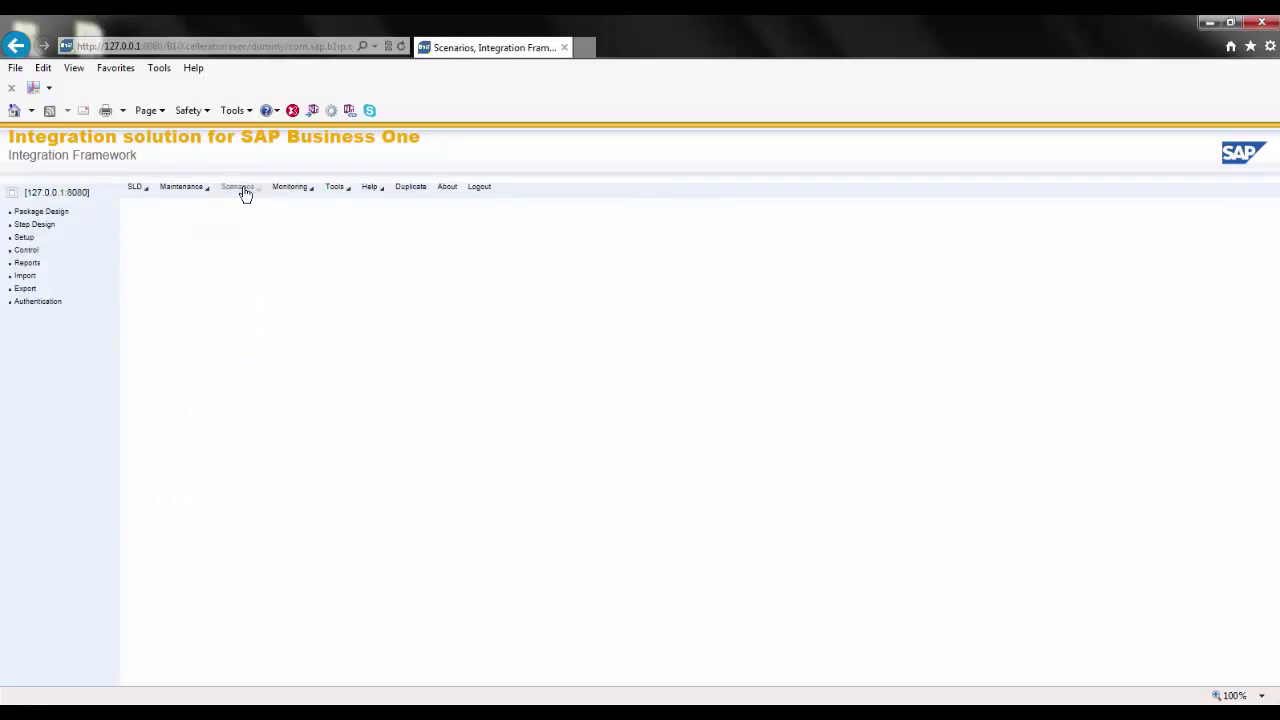
- Under Control, list the scenario packages and show the sap.B1RFQ overview diagram
{"action": "left_click", "coordinate": [24, 251]}
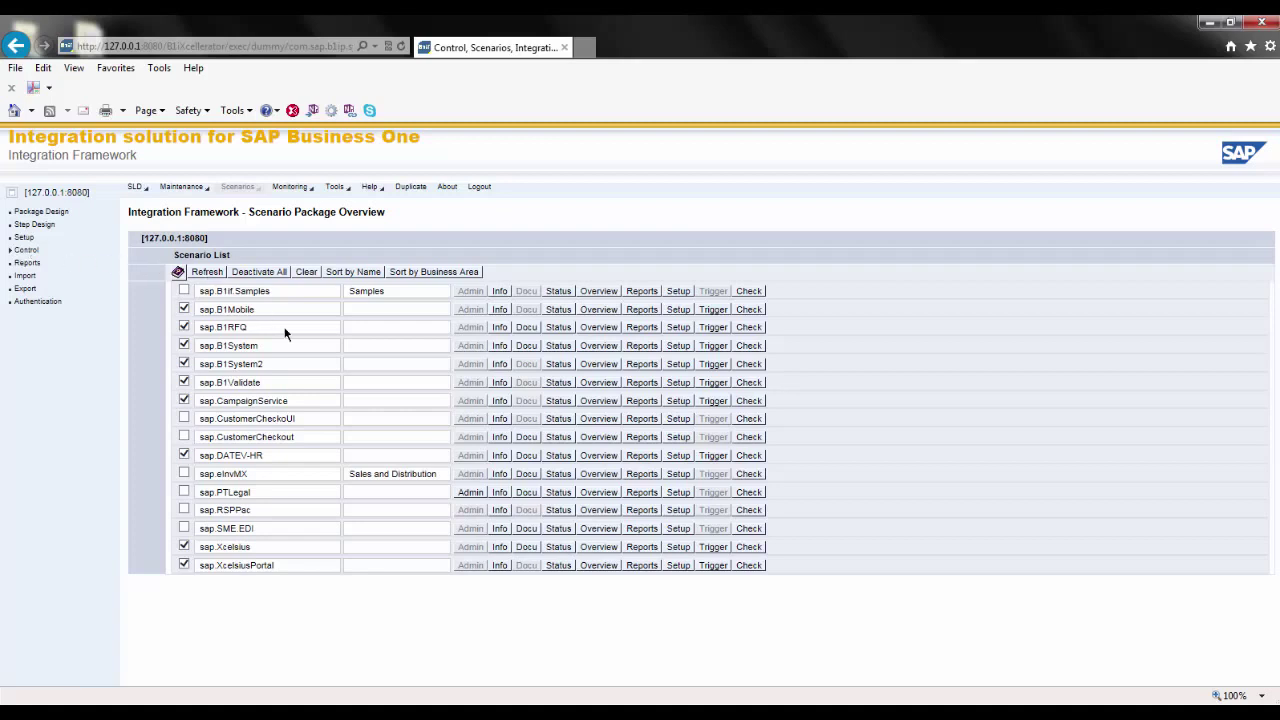
{"action": "left_click", "coordinate": [592, 332]}
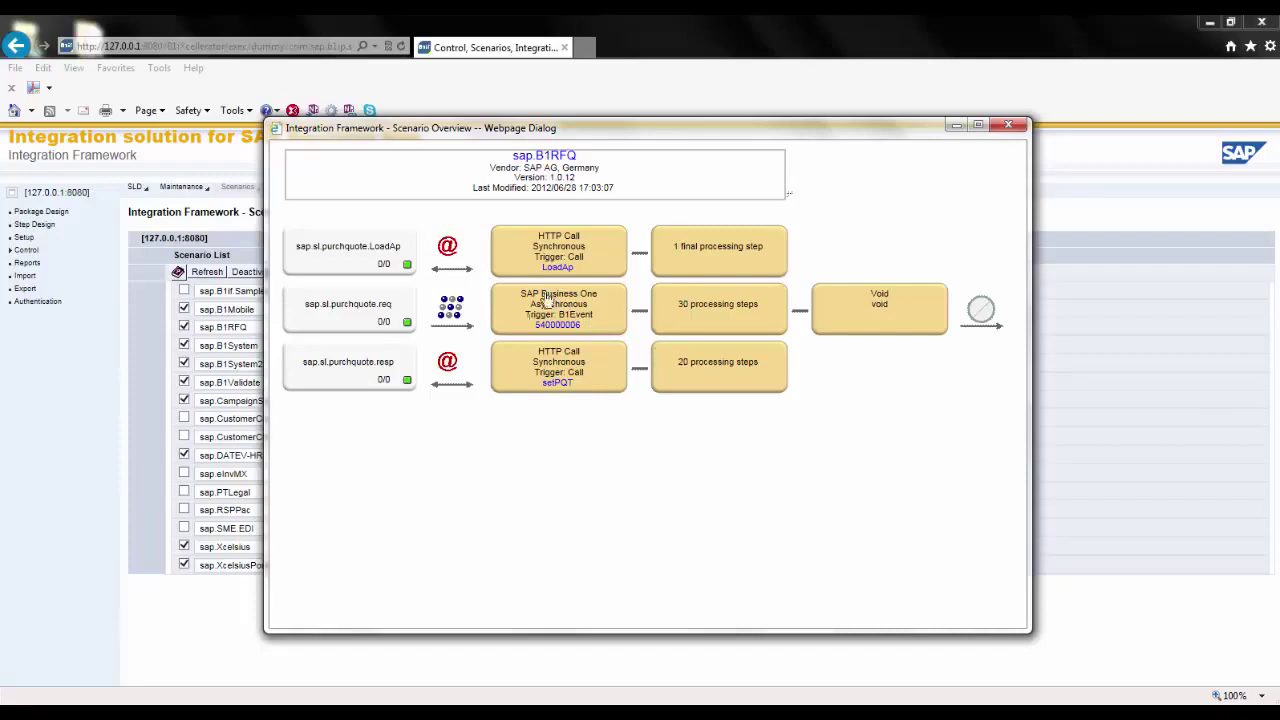
- View the vPlatform BizFlow of the 20 processing steps, close it and the sap.B1RFQ overview, then open Monitoring
{"action": "left_click", "coordinate": [717, 372]}
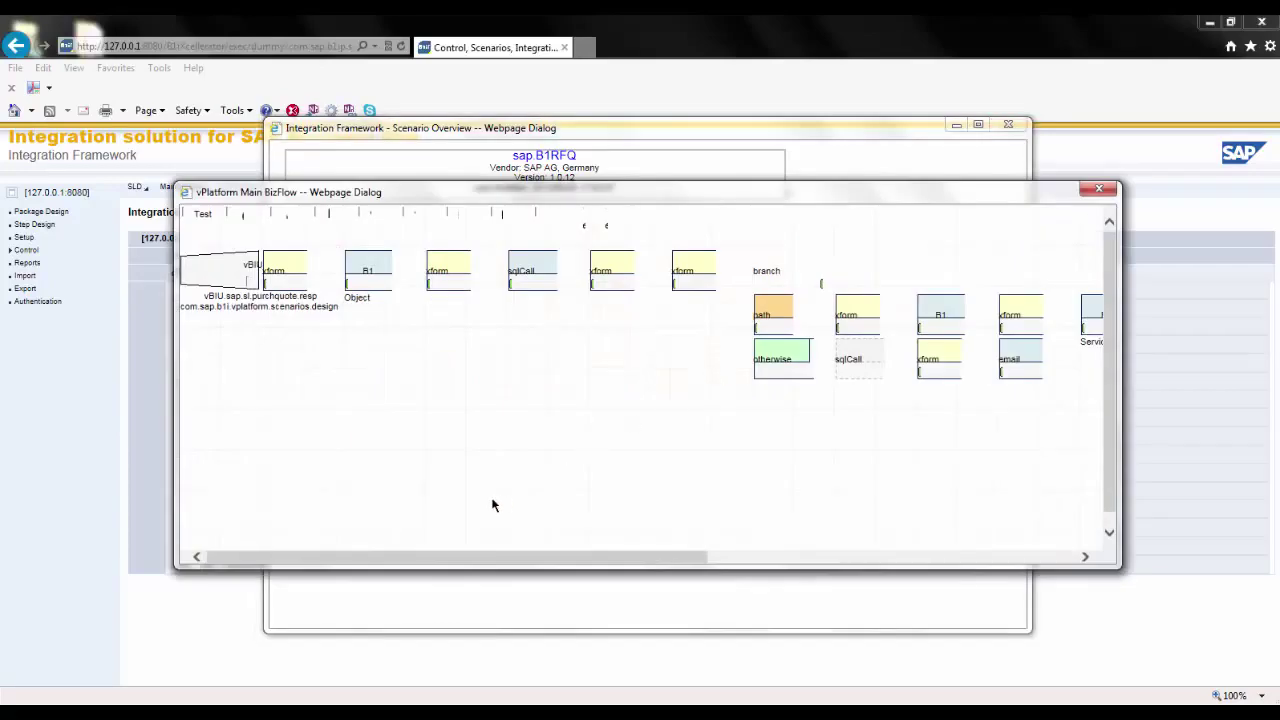
{"action": "mouse_move", "coordinate": [420, 555]}
{"action": "left_mouse_down"}
{"action": "mouse_move", "coordinate": [430, 566]}
{"action": "mouse_move", "coordinate": [825, 566]}
{"action": "mouse_move", "coordinate": [545, 562]}
{"action": "mouse_move", "coordinate": [407, 536]}
{"action": "left_mouse_up"}
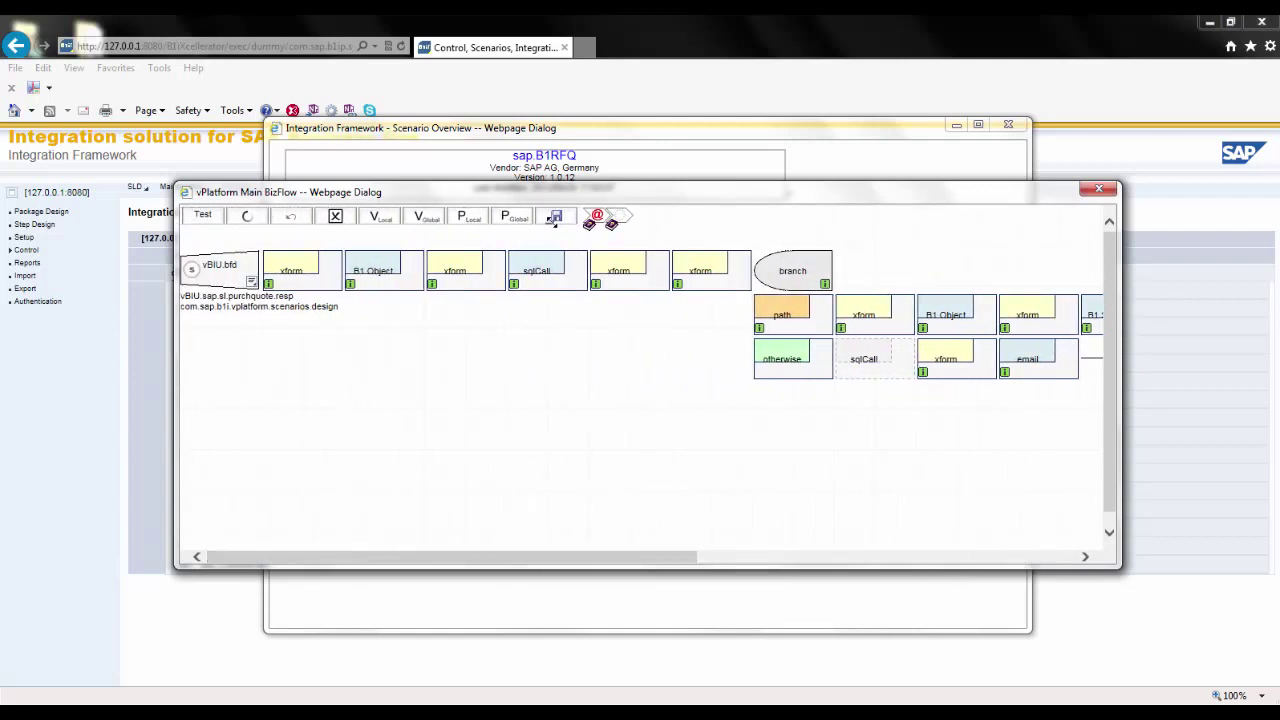
{"action": "left_click", "coordinate": [1097, 188]}
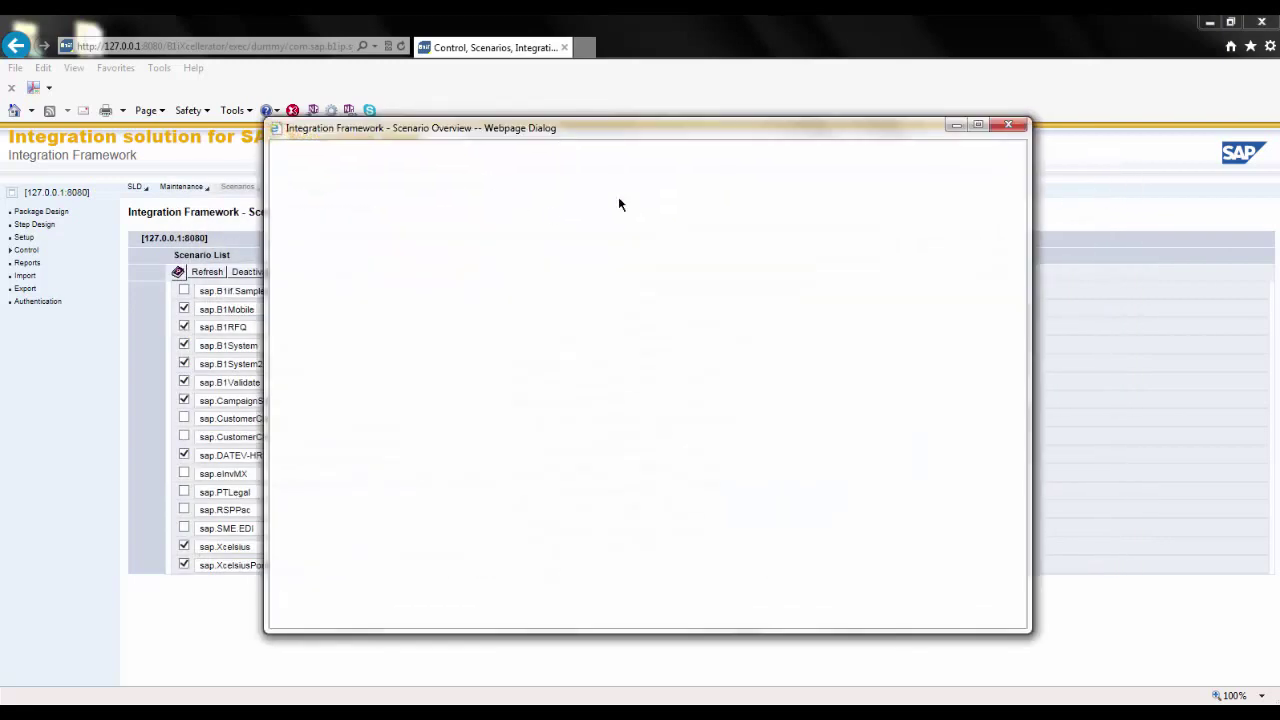
{"action": "left_click", "coordinate": [1008, 127]}
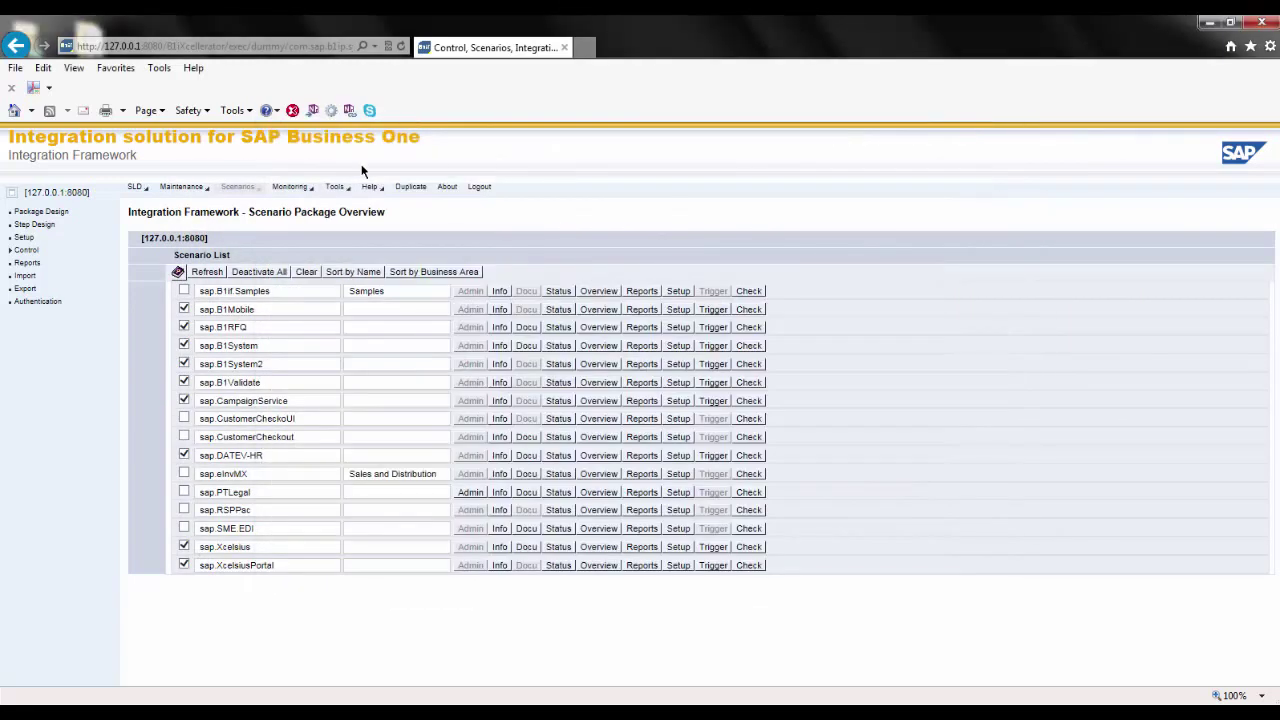
{"action": "left_click", "coordinate": [289, 190]}
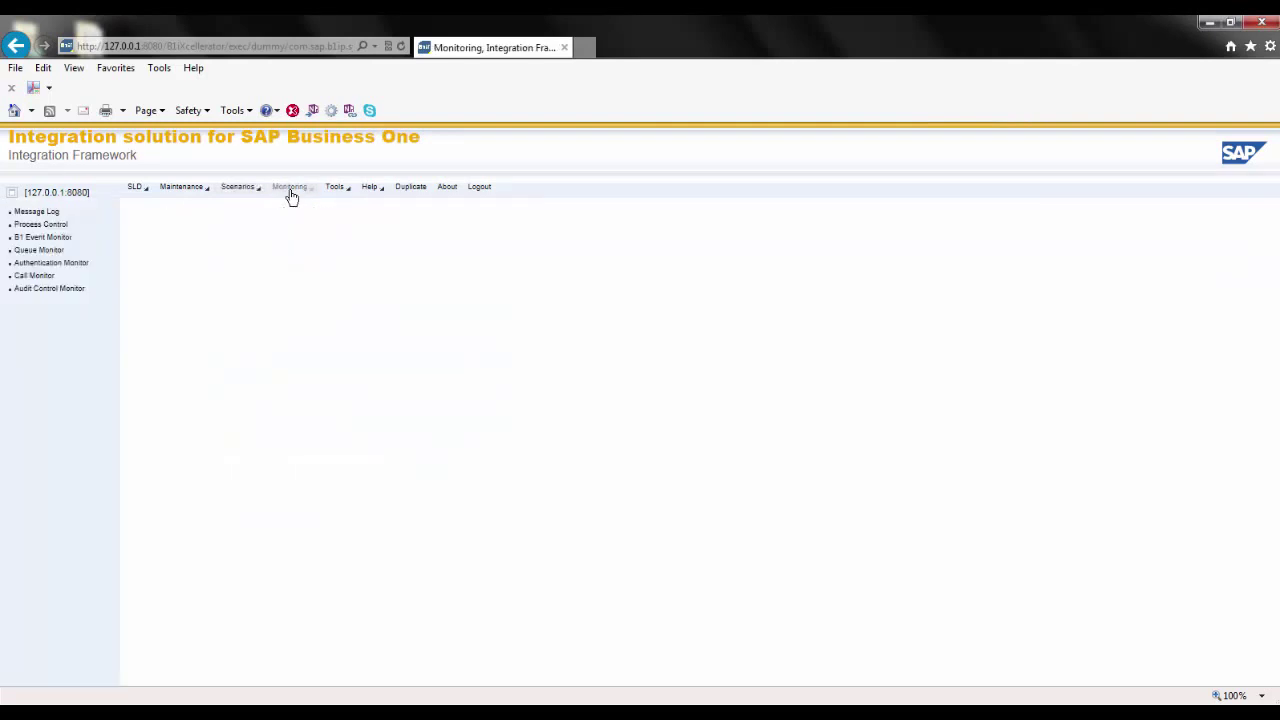
- Show the Message Log's 67 successful messages for 2014-10-22 and confirm 0 semantical errors per receiver
{"action": "left_click", "coordinate": [30, 214]}
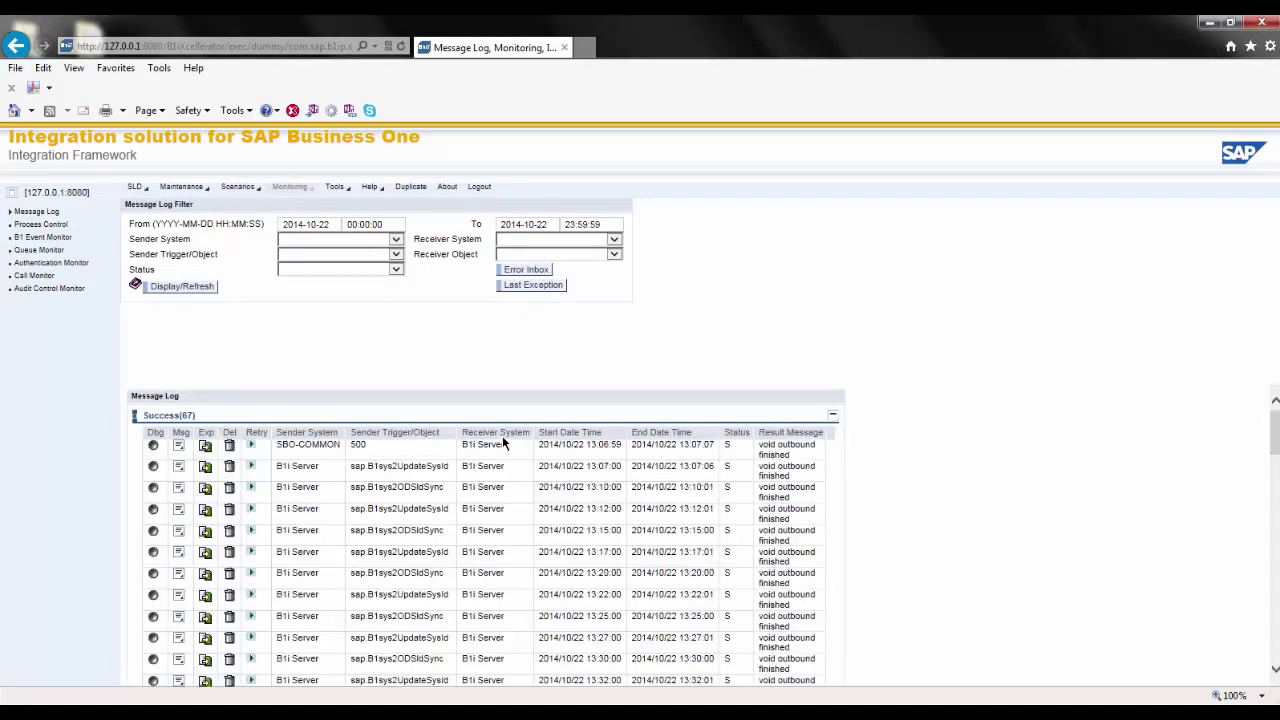
{"action": "mouse_move", "coordinate": [1275, 445]}
{"action": "left_mouse_down"}
{"action": "mouse_move", "coordinate": [1267, 657]}
{"action": "mouse_move", "coordinate": [1274, 432]}
{"action": "left_mouse_up"}
{"action": "left_click", "coordinate": [527, 272]}
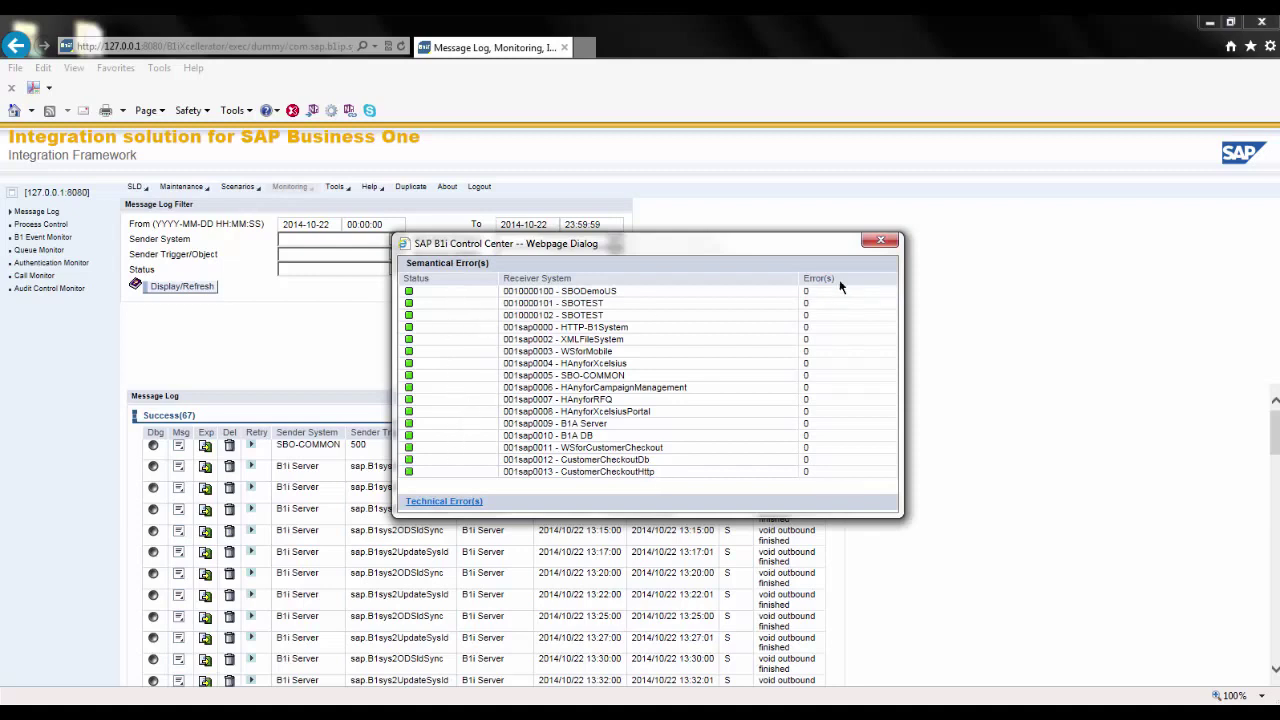
{"action": "left_click", "coordinate": [880, 240]}
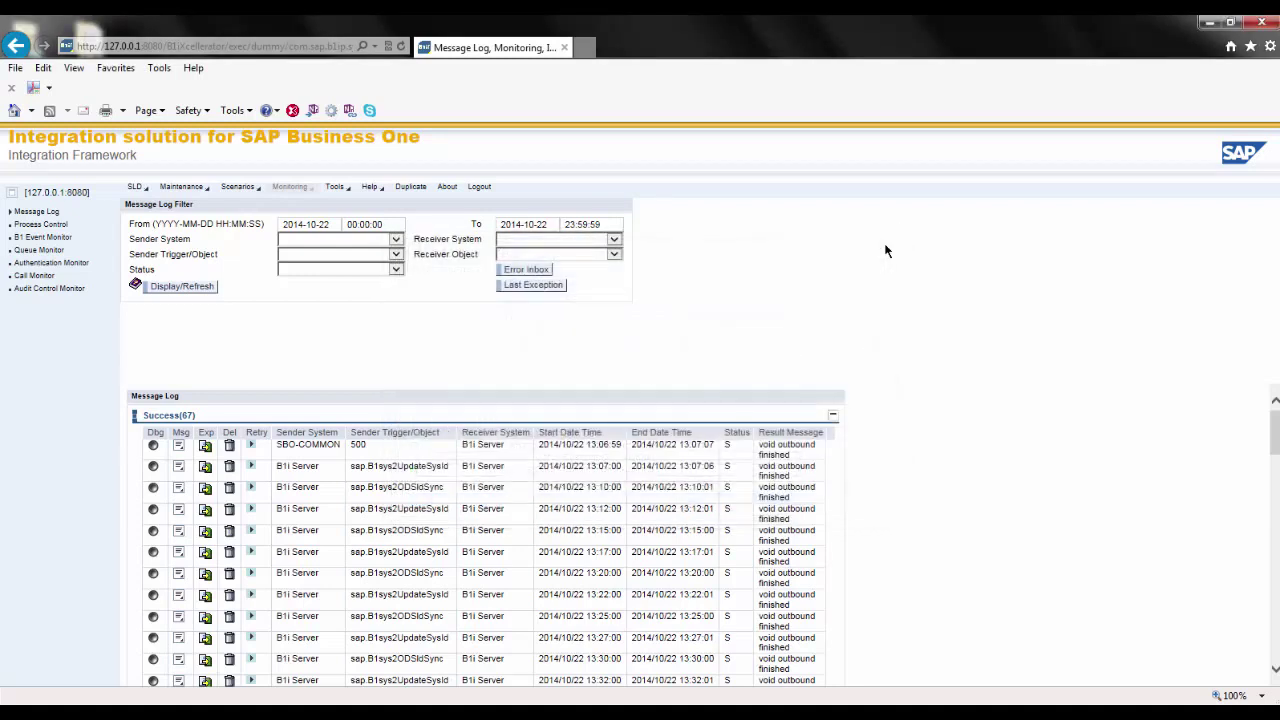